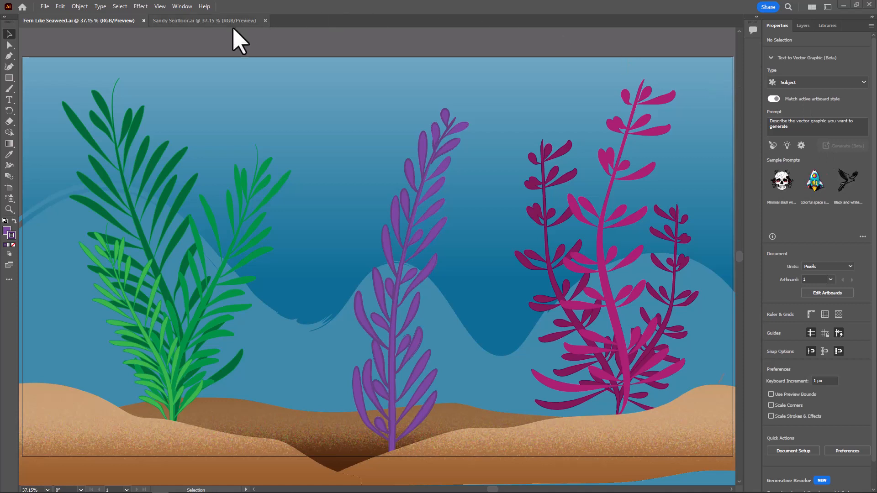
Switch to Sandy Seafloor.ai, show Brushes, Swatches and Color Guide, and arrange them side by side above the seafloor artwork
{"action": "left_click", "coordinate": [197, 21]}
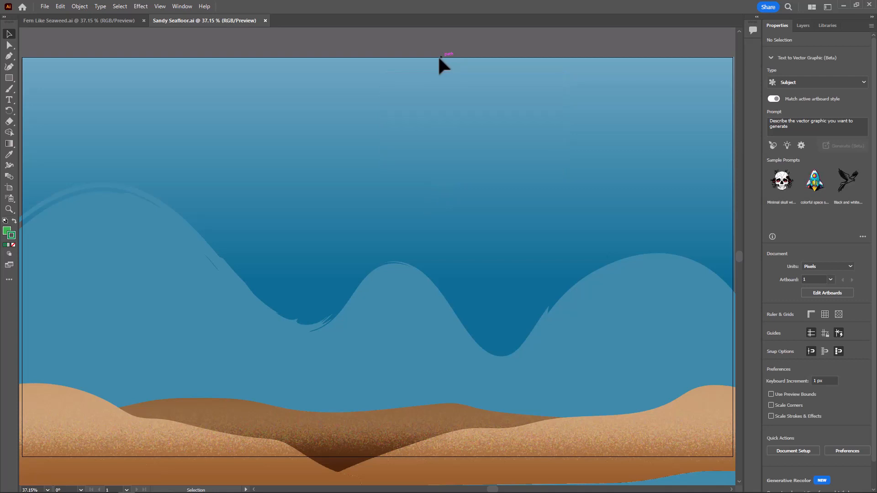
{"action": "left_click", "coordinate": [182, 6]}
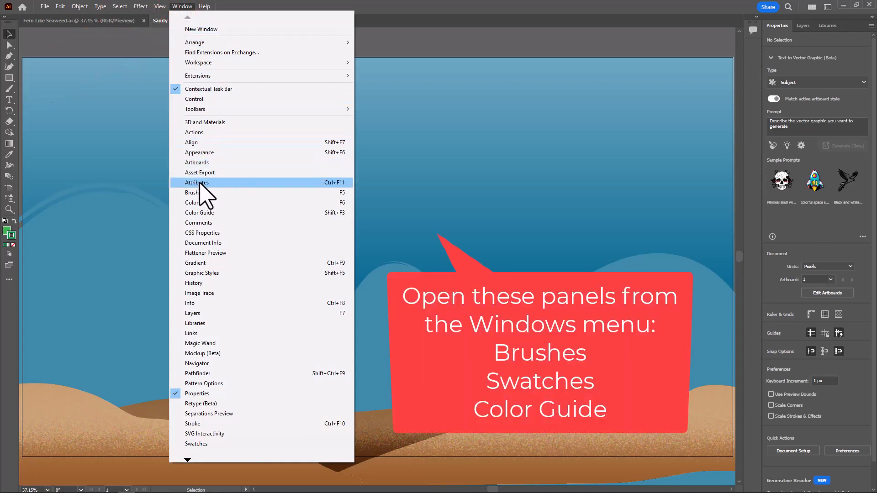
{"action": "left_click", "coordinate": [197, 192]}
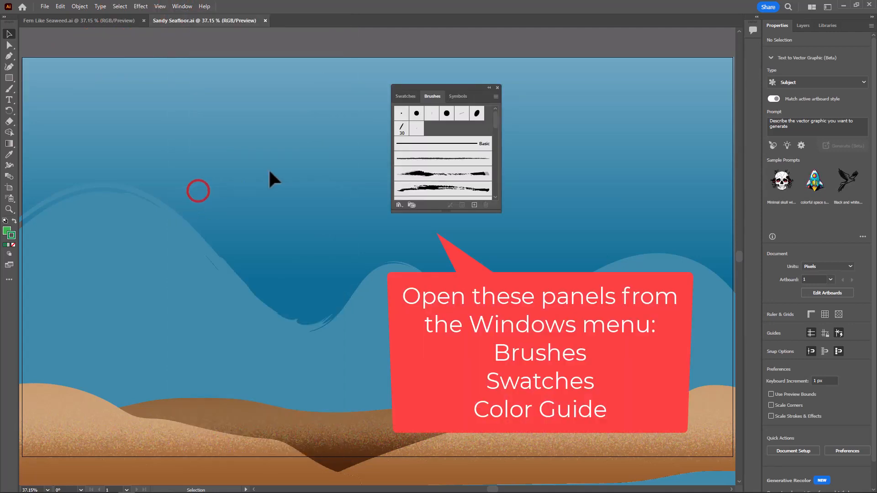
{"action": "left_click", "coordinate": [406, 97]}
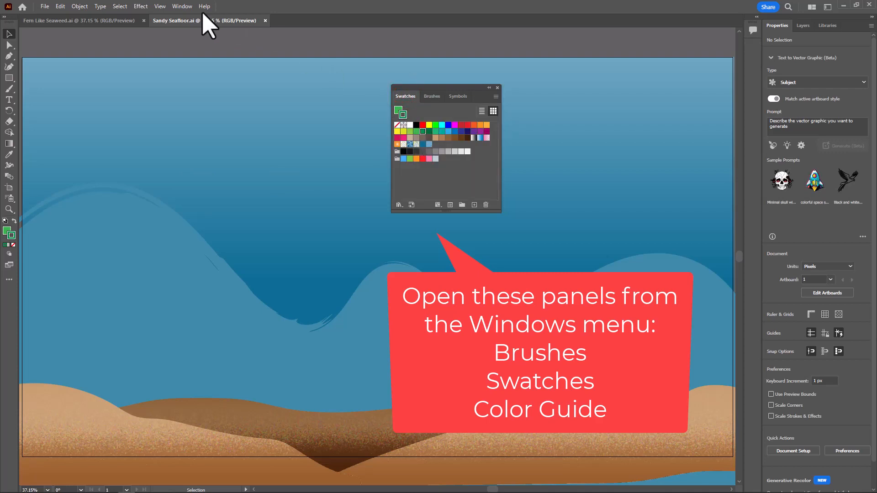
{"action": "left_click", "coordinate": [183, 7]}
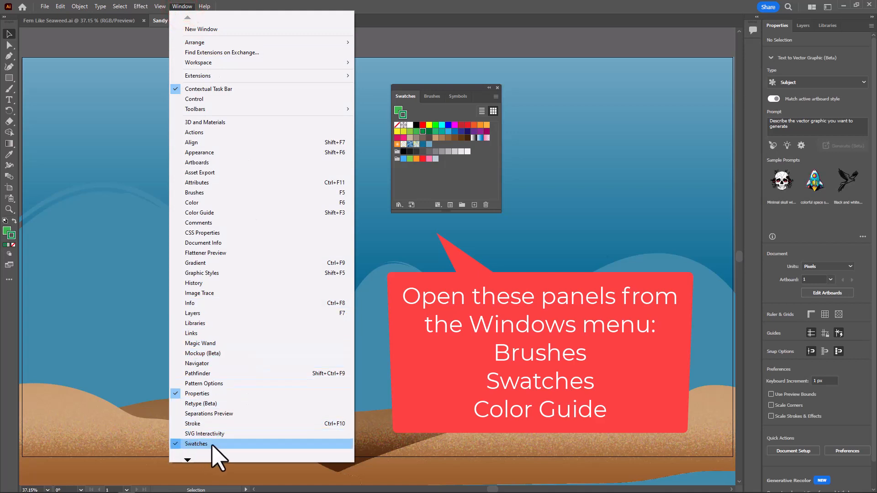
{"action": "left_click", "coordinate": [211, 213]}
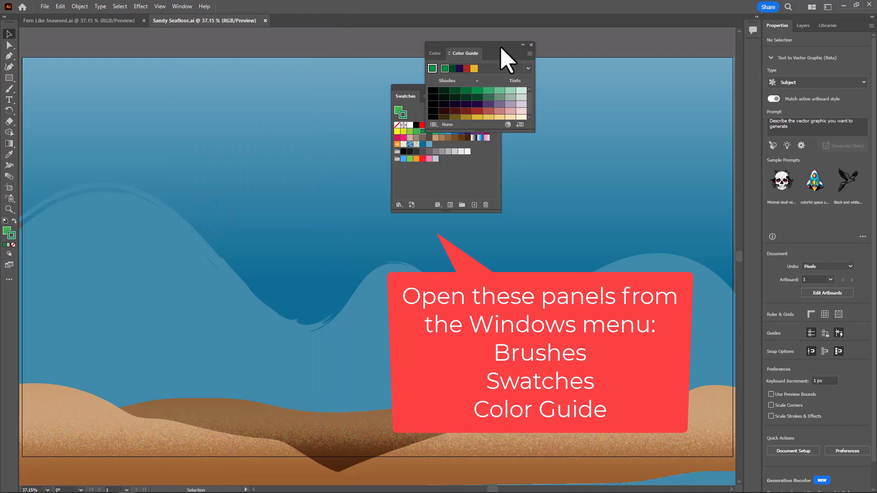
{"action": "left_click_drag", "start_coordinate": [500, 46], "coordinate": [506, 40]}
{"action": "left_click_drag", "start_coordinate": [407, 89], "coordinate": [336, 39]}
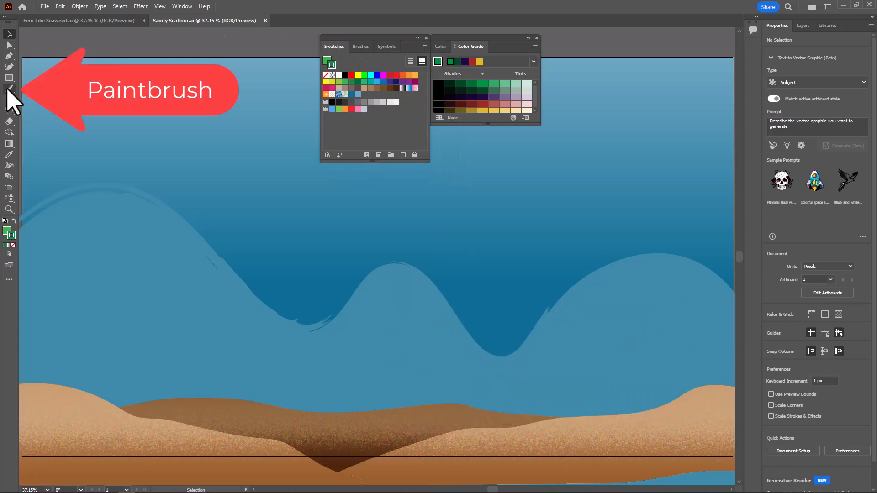
Activate the Paintbrush tool, show the layer list, and set a dark magenta stroke colour with no fill
{"action": "left_click", "coordinate": [8, 88]}
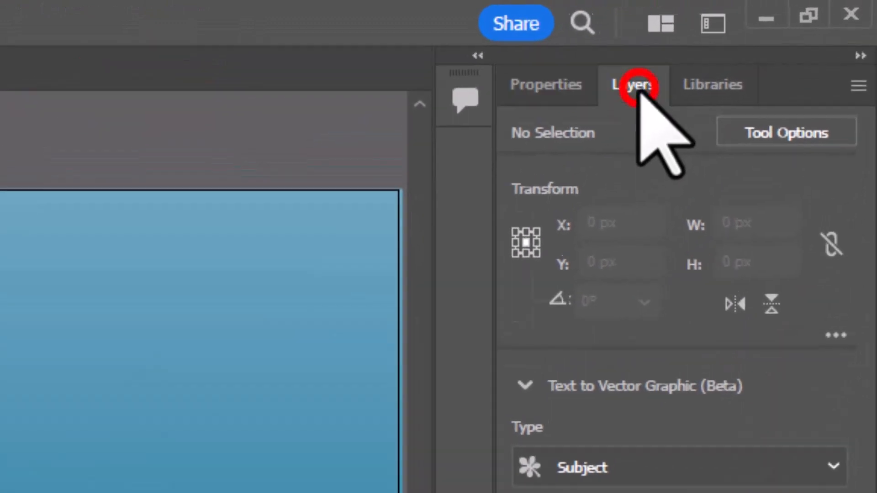
{"action": "left_click", "coordinate": [804, 26]}
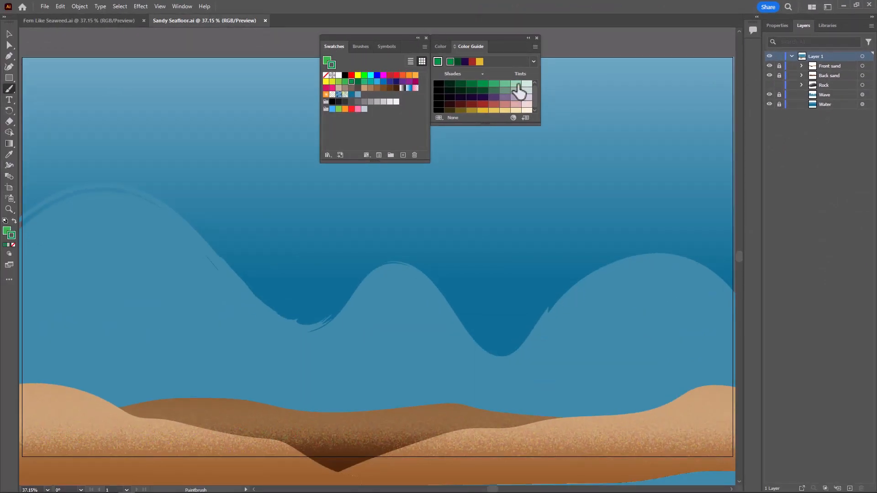
{"action": "left_click", "coordinate": [415, 82]}
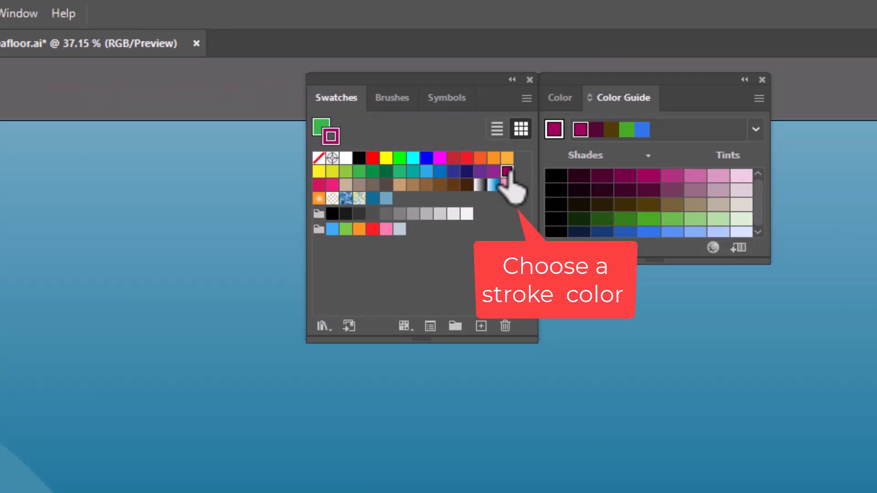
{"action": "left_click", "coordinate": [322, 129]}
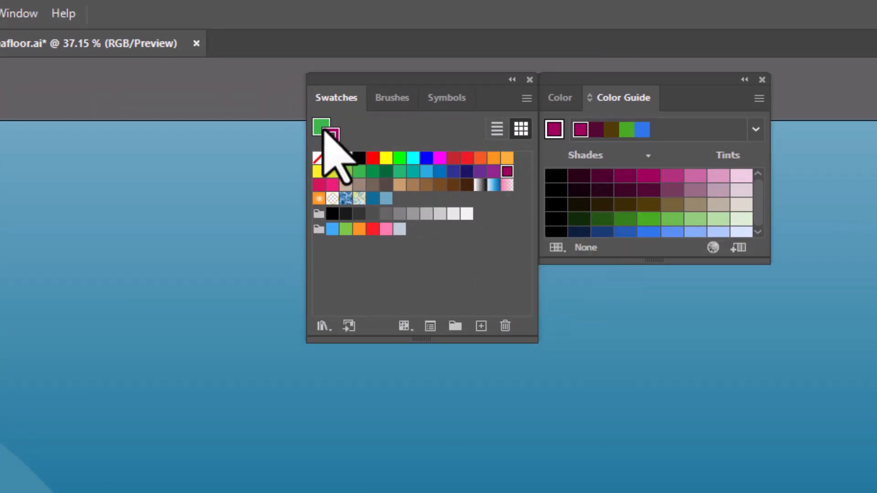
{"action": "left_click", "coordinate": [322, 128]}
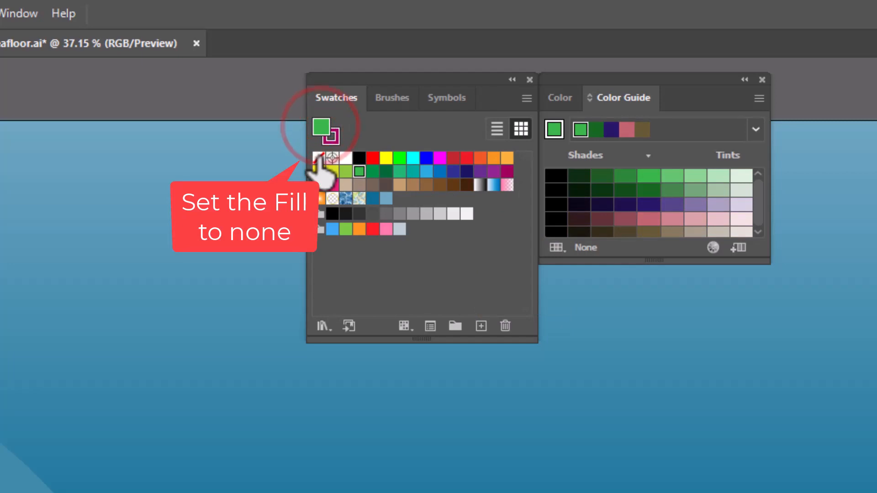
{"action": "left_click", "coordinate": [318, 158]}
{"action": "left_click", "coordinate": [333, 135]}
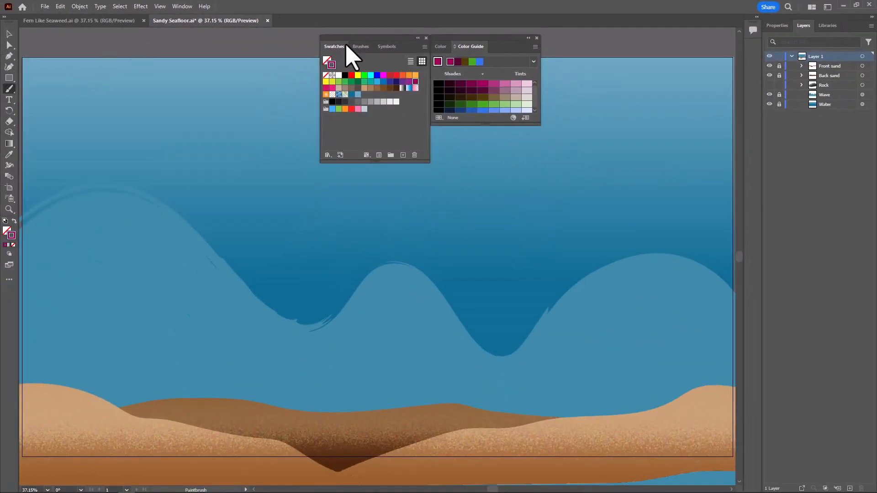
Paint a tall curved seaweed stem with the 30 pt calligraphic brush, from the front sand up to near the artboard's upper edge
{"action": "left_click", "coordinate": [360, 47]}
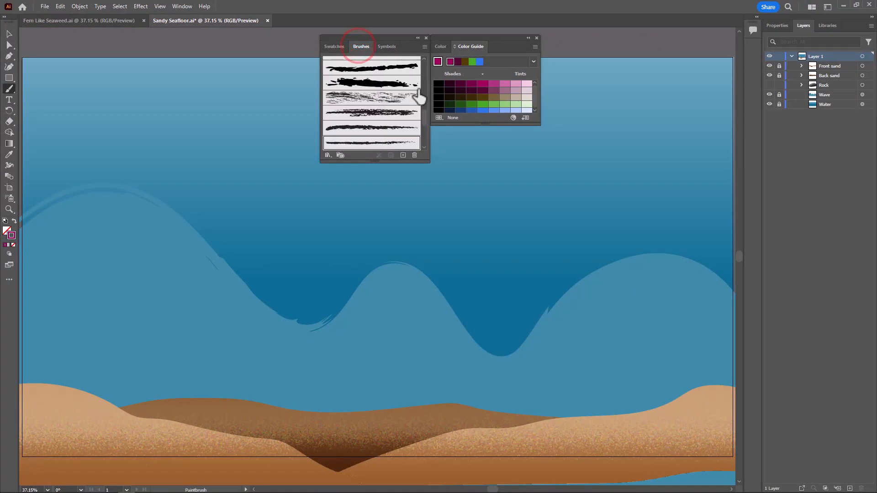
{"action": "scroll", "coordinate": [401, 115], "scroll_direction": "down", "scroll_amount": 5}
{"action": "scroll", "coordinate": [401, 118], "scroll_direction": "up", "scroll_amount": 5}
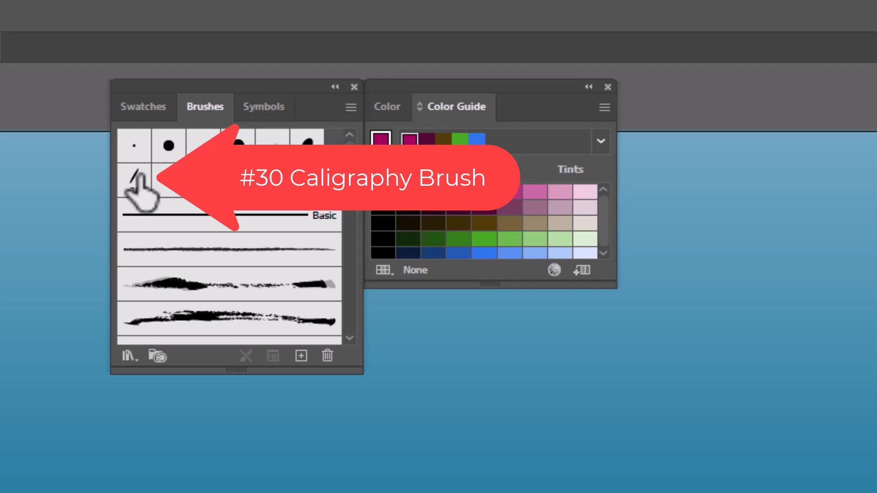
{"action": "left_click", "coordinate": [137, 179]}
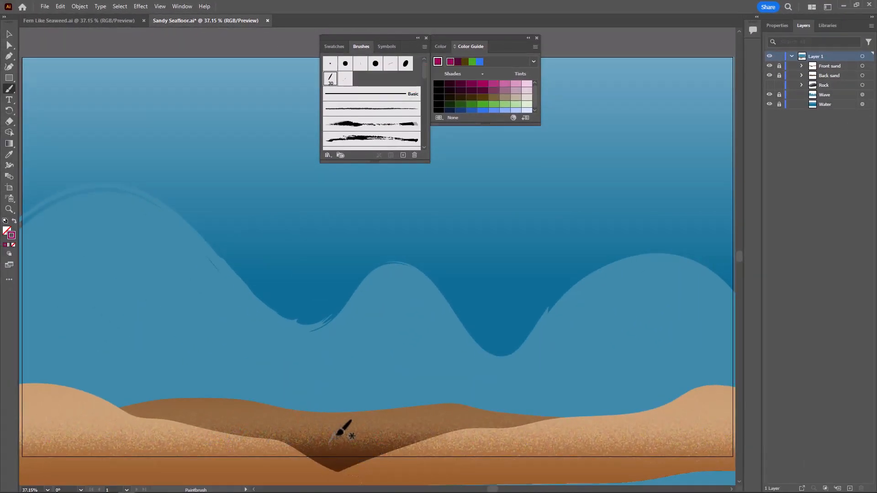
{"action": "mouse_move", "coordinate": [278, 437]}
{"action": "left_mouse_down"}
{"action": "mouse_move", "coordinate": [238, 299]}
{"action": "mouse_move", "coordinate": [235, 204]}
{"action": "mouse_move", "coordinate": [285, 79]}
{"action": "left_mouse_up"}
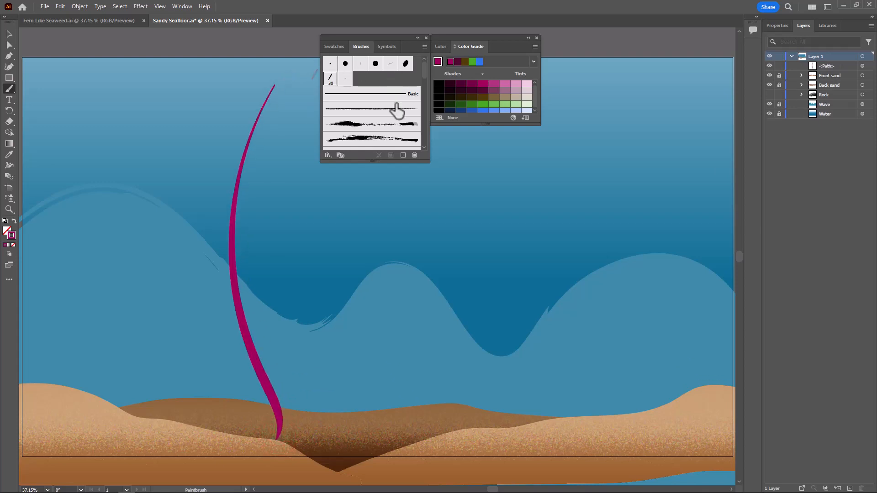
Open the decorative Elegant Curl & Floral Brush Set library and place it beside Color Guide
{"action": "left_click", "coordinate": [425, 46]}
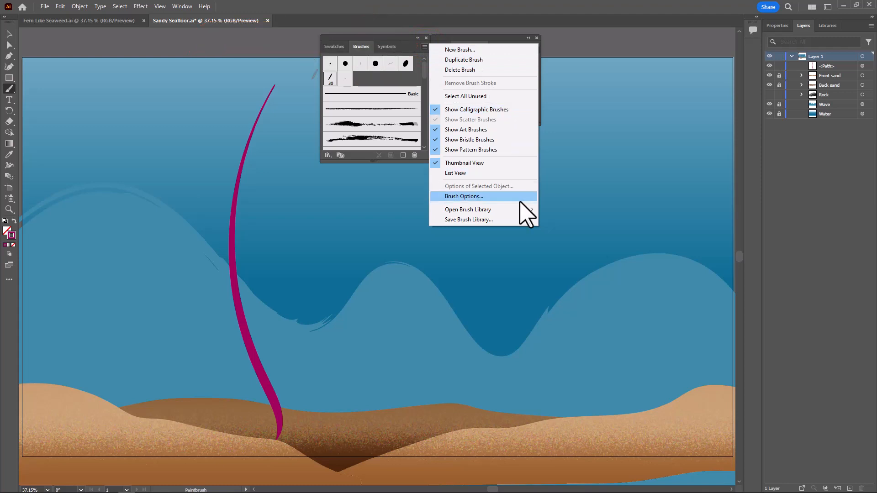
{"action": "mouse_move", "coordinate": [524, 210]}
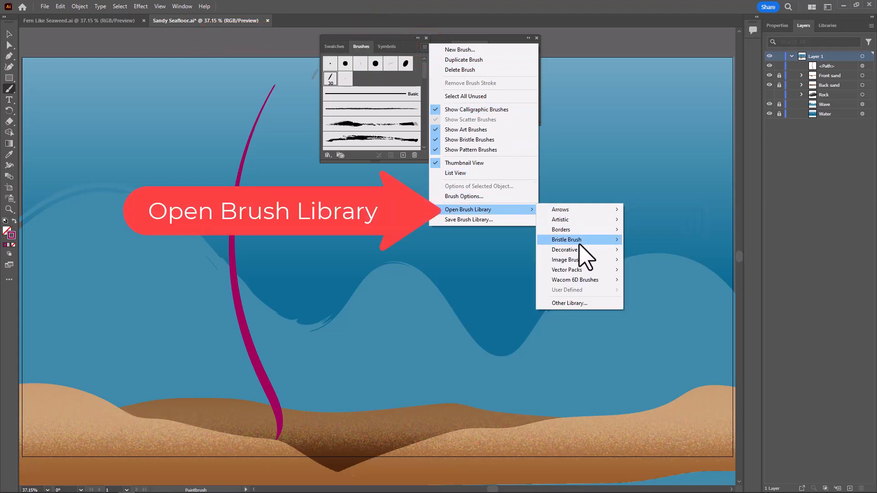
{"action": "mouse_move", "coordinate": [579, 252]}
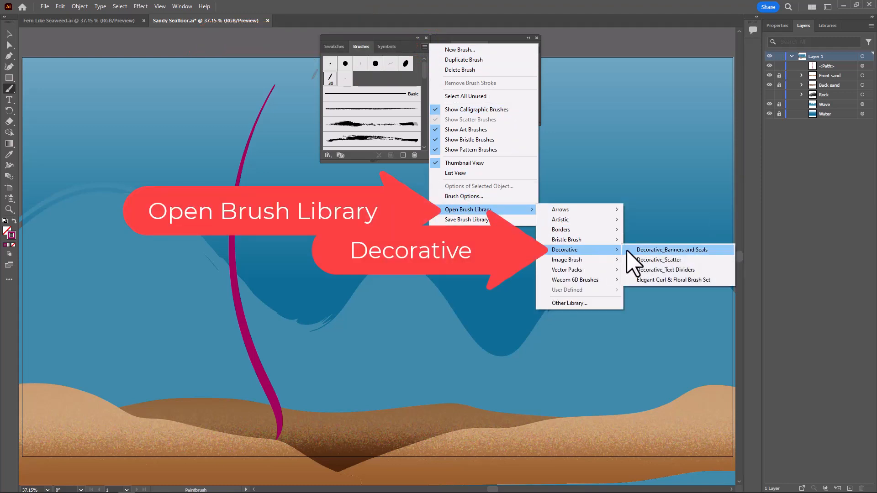
{"action": "left_click", "coordinate": [658, 280]}
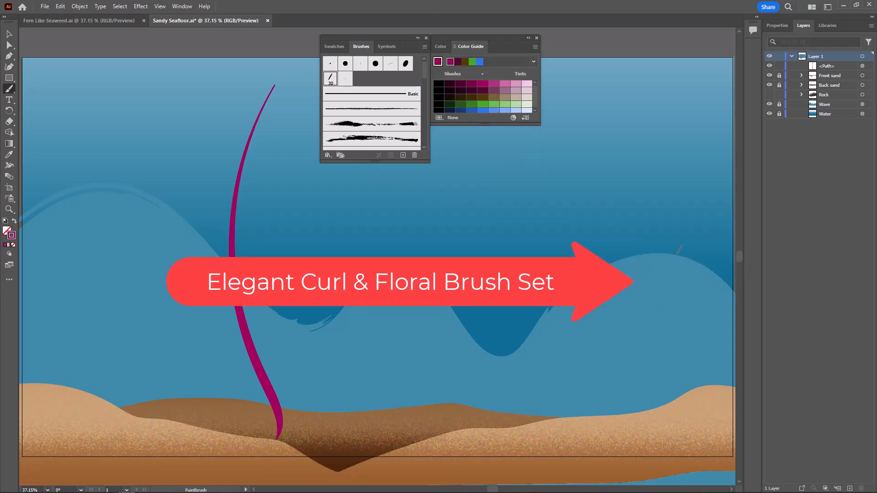
{"action": "mouse_move", "coordinate": [876, 53]}
{"action": "left_mouse_down"}
{"action": "mouse_move", "coordinate": [561, 23]}
{"action": "mouse_move", "coordinate": [590, 43]}
{"action": "left_mouse_up"}
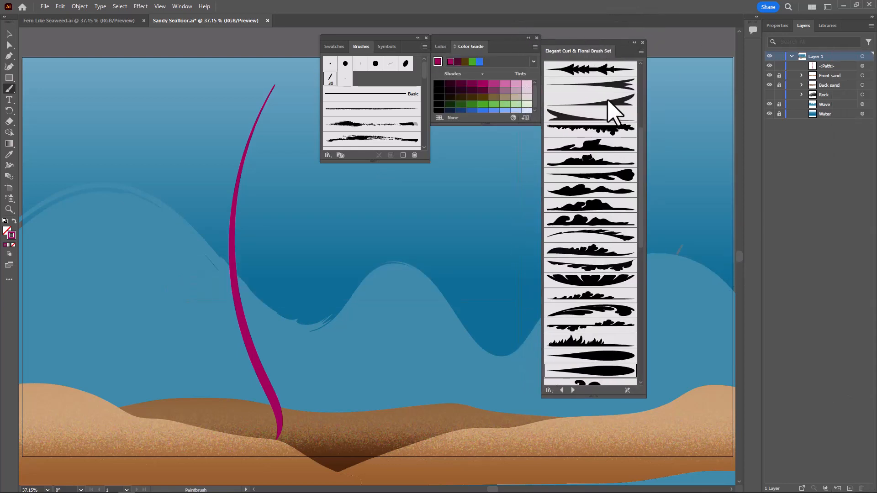
Try the upper of the set's two teardrop brushes with a test stroke beside the stem, and undo the stroke
{"action": "scroll", "coordinate": [594, 231], "scroll_direction": "down", "scroll_amount": 4}
{"action": "scroll", "coordinate": [597, 180], "scroll_direction": "down", "scroll_amount": 4}
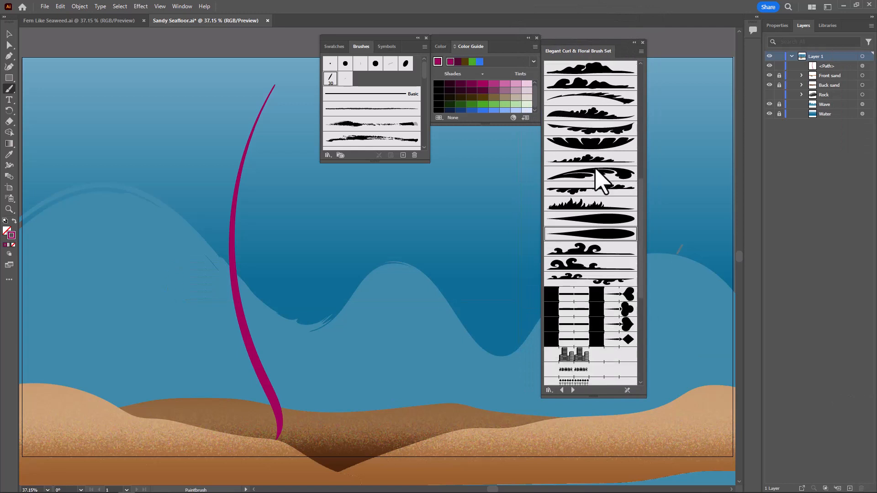
{"action": "left_click", "coordinate": [572, 219]}
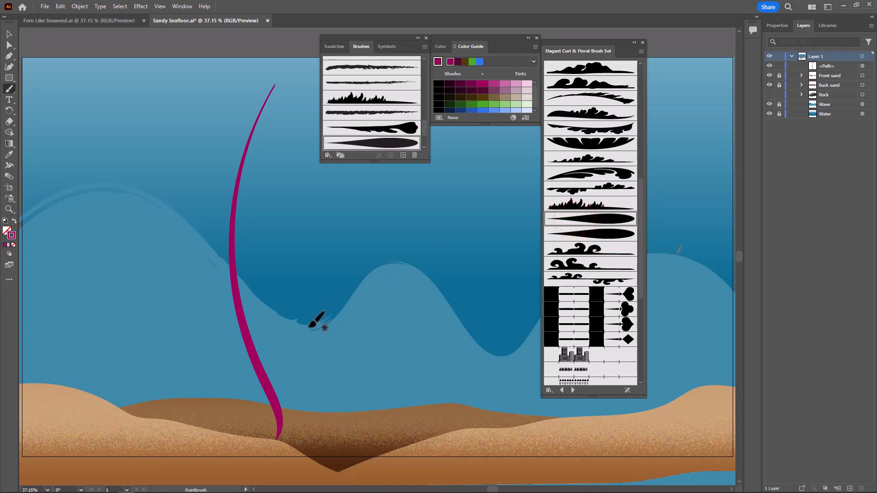
{"action": "left_click_drag", "start_coordinate": [323, 291], "coordinate": [388, 205]}
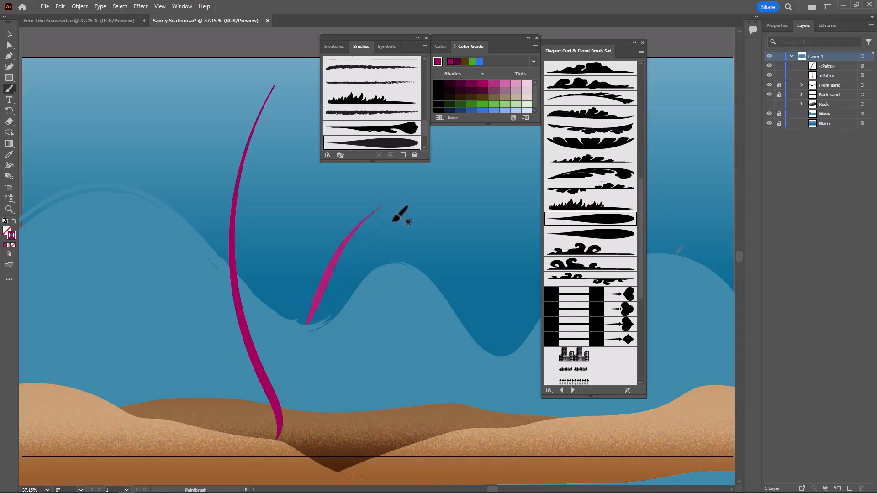
{"action": "key", "text": "ctrl+z"}
Choose the lower of the set's two teardrop brushes, test it with a short stroke beside the stem, and undo the stroke
{"action": "left_click", "coordinate": [595, 234]}
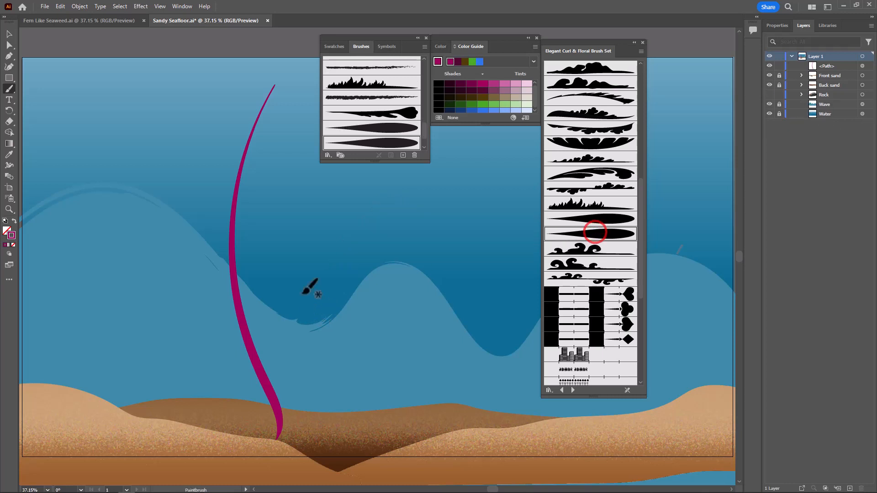
{"action": "left_click_drag", "start_coordinate": [365, 241], "coordinate": [290, 314]}
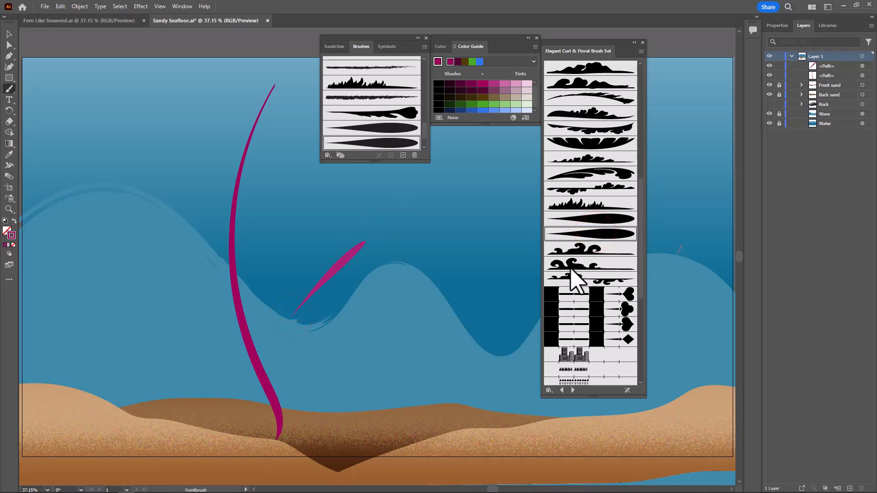
{"action": "key", "text": "ctrl+z"}
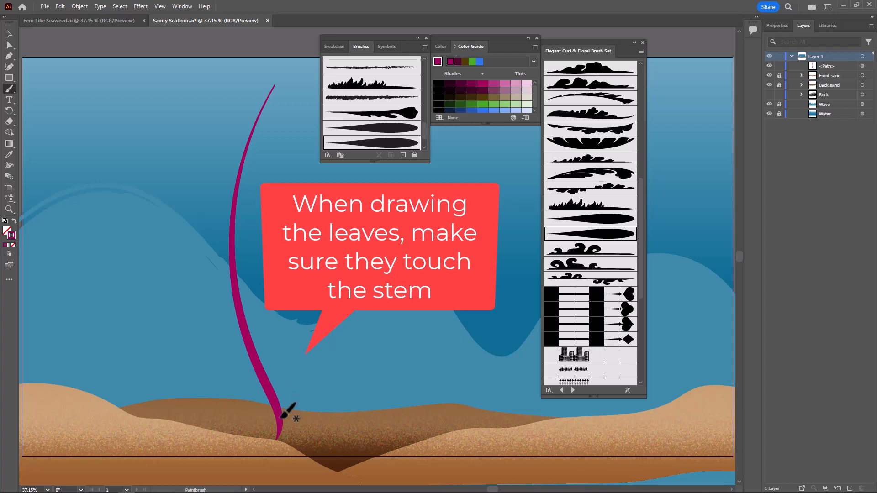
Paint four leaves touching the base of the stem, a long and a short one on each side
{"action": "left_click_drag", "start_coordinate": [279, 413], "coordinate": [324, 383]}
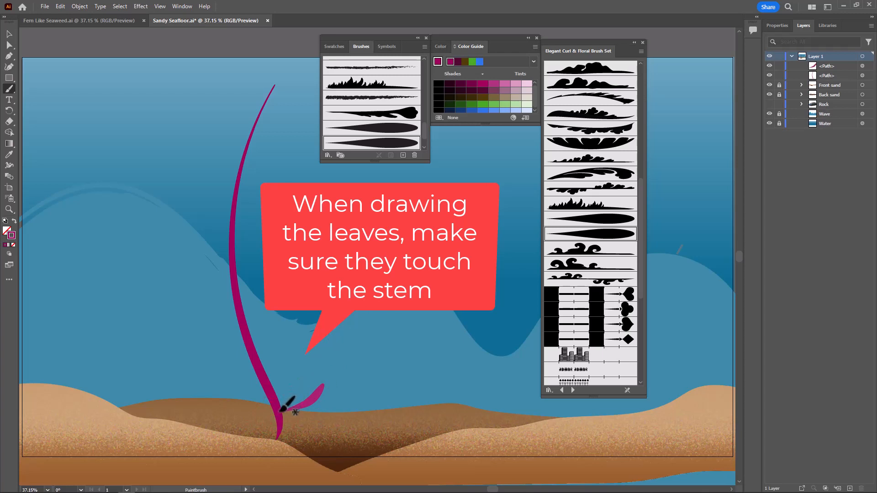
{"action": "left_click_drag", "start_coordinate": [278, 411], "coordinate": [221, 389]}
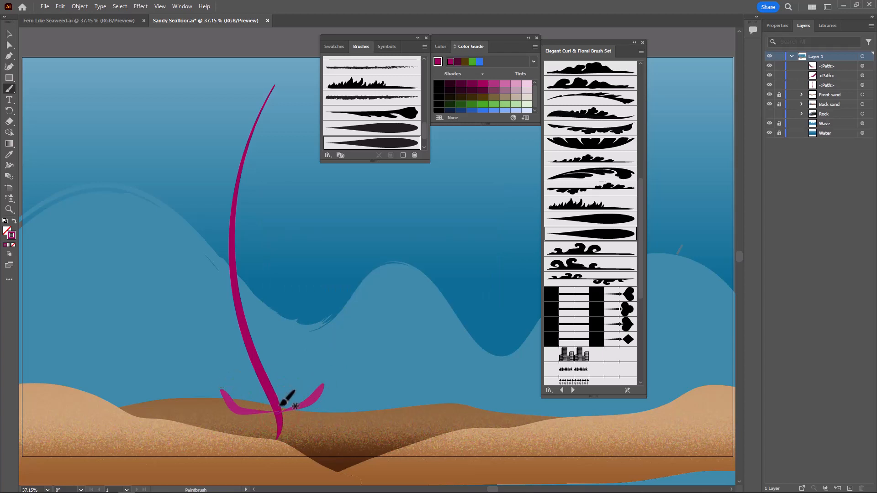
{"action": "left_click_drag", "start_coordinate": [280, 408], "coordinate": [297, 392]}
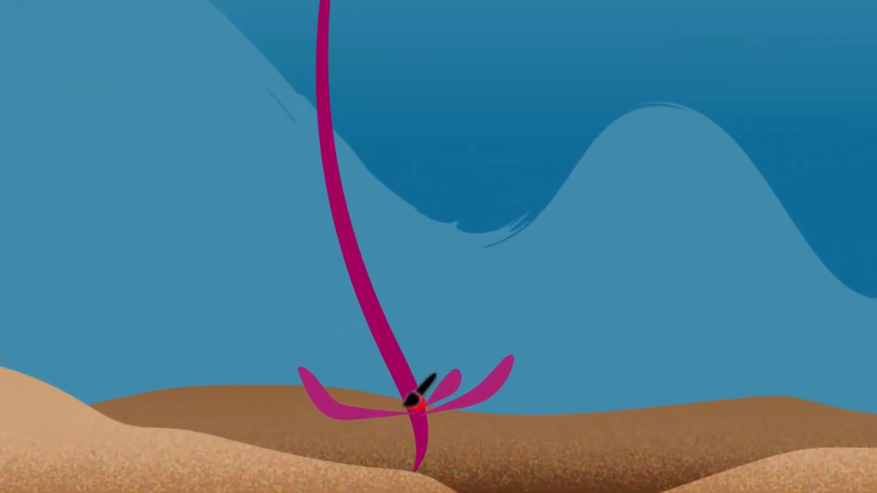
{"action": "left_click_drag", "start_coordinate": [405, 403], "coordinate": [368, 382]}
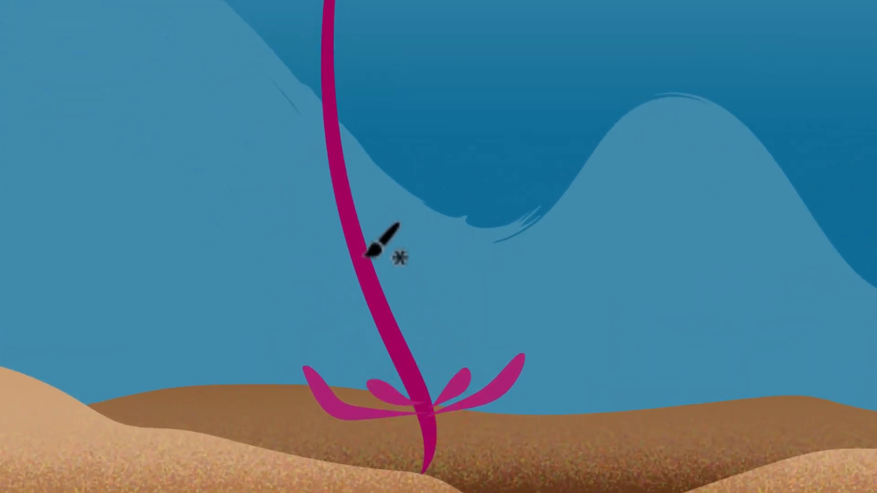
Paint a second cluster of four leaves further up the stem, two curving upward on each side
{"action": "mouse_move", "coordinate": [364, 254]}
{"action": "left_mouse_down"}
{"action": "mouse_move", "coordinate": [384, 249]}
{"action": "mouse_move", "coordinate": [434, 173]}
{"action": "left_mouse_up"}
{"action": "mouse_move", "coordinate": [358, 249]}
{"action": "left_mouse_down"}
{"action": "mouse_move", "coordinate": [280, 228]}
{"action": "mouse_move", "coordinate": [267, 200]}
{"action": "left_mouse_up"}
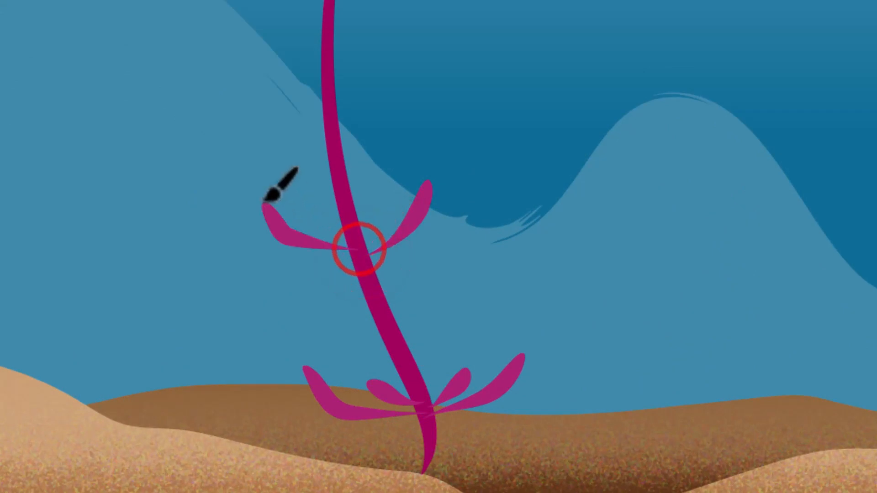
{"action": "left_click_drag", "start_coordinate": [361, 239], "coordinate": [412, 185]}
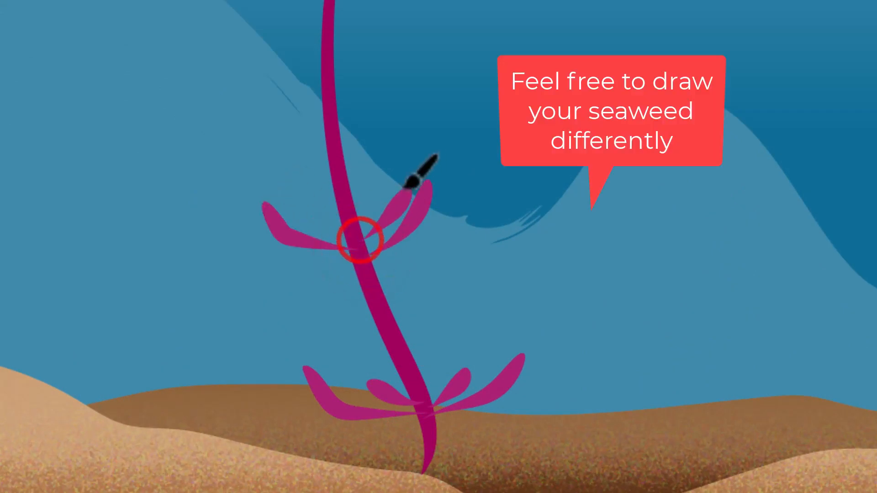
{"action": "mouse_move", "coordinate": [346, 226]}
{"action": "left_mouse_down"}
{"action": "mouse_move", "coordinate": [299, 214]}
{"action": "mouse_move", "coordinate": [288, 194]}
{"action": "left_mouse_up"}
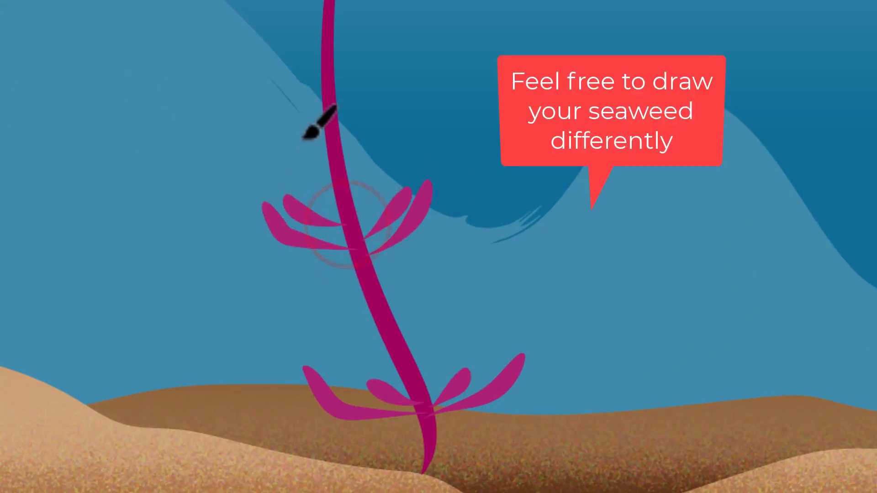
Paint a third cluster of five leaves higher up the stem, and add a small leaf to the second cluster
{"action": "mouse_move", "coordinate": [328, 119]}
{"action": "left_mouse_down"}
{"action": "mouse_move", "coordinate": [284, 80]}
{"action": "mouse_move", "coordinate": [330, 122]}
{"action": "mouse_move", "coordinate": [387, 81]}
{"action": "mouse_move", "coordinate": [411, 45]}
{"action": "left_mouse_up"}
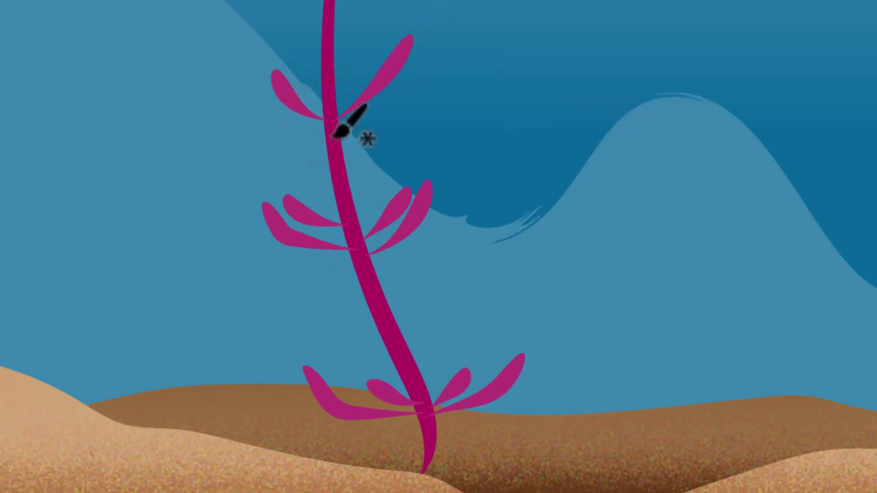
{"action": "left_click_drag", "start_coordinate": [328, 131], "coordinate": [225, 124]}
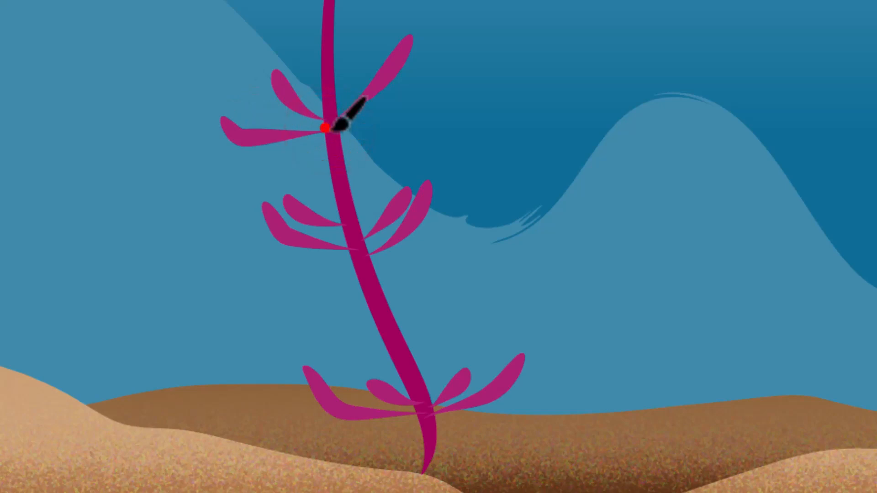
{"action": "left_click_drag", "start_coordinate": [336, 127], "coordinate": [420, 97]}
{"action": "left_click_drag", "start_coordinate": [333, 99], "coordinate": [360, 55]}
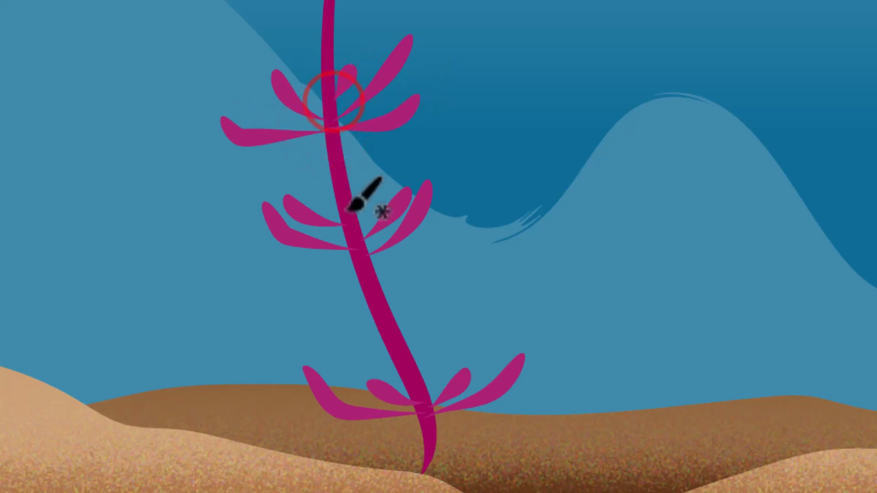
{"action": "left_click_drag", "start_coordinate": [356, 227], "coordinate": [375, 193]}
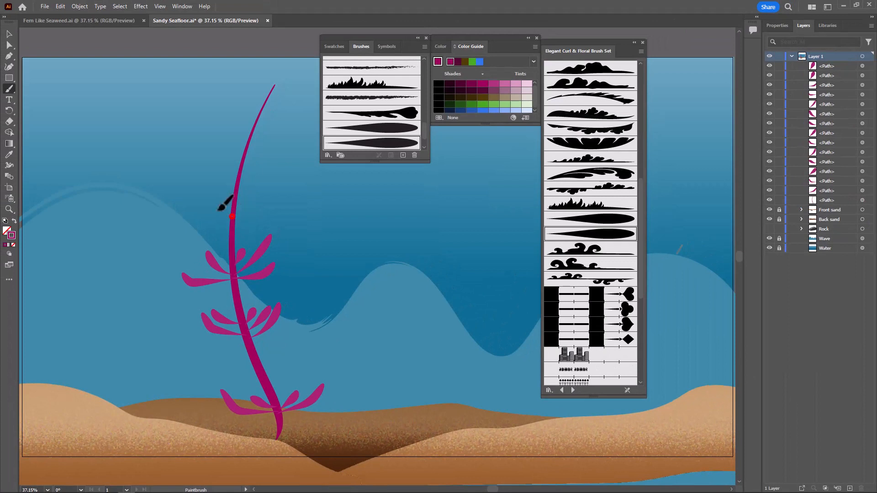
Paint a fourth cluster of five leaves above the third, two on each side and a small one beside the stem, undoing an unwanted stroke
{"action": "mouse_move", "coordinate": [218, 210]}
{"action": "left_mouse_down"}
{"action": "mouse_move", "coordinate": [206, 194]}
{"action": "mouse_move", "coordinate": [266, 191]}
{"action": "left_mouse_up"}
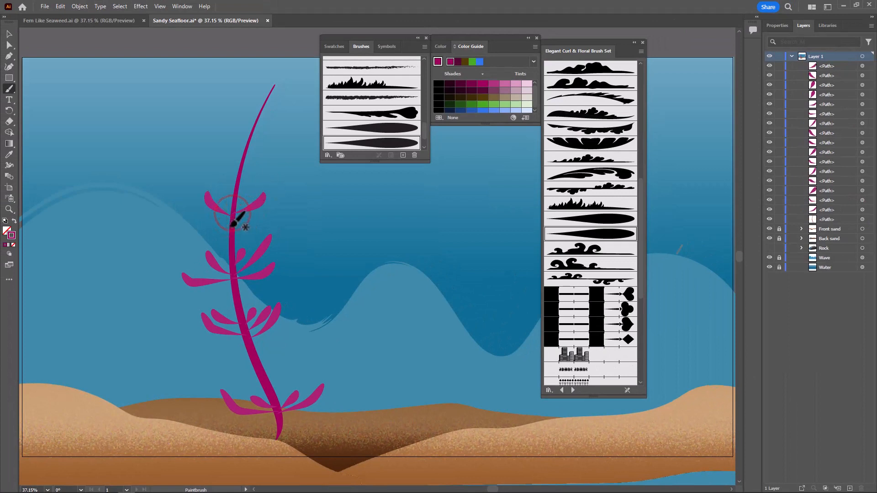
{"action": "left_click_drag", "start_coordinate": [228, 216], "coordinate": [195, 217]}
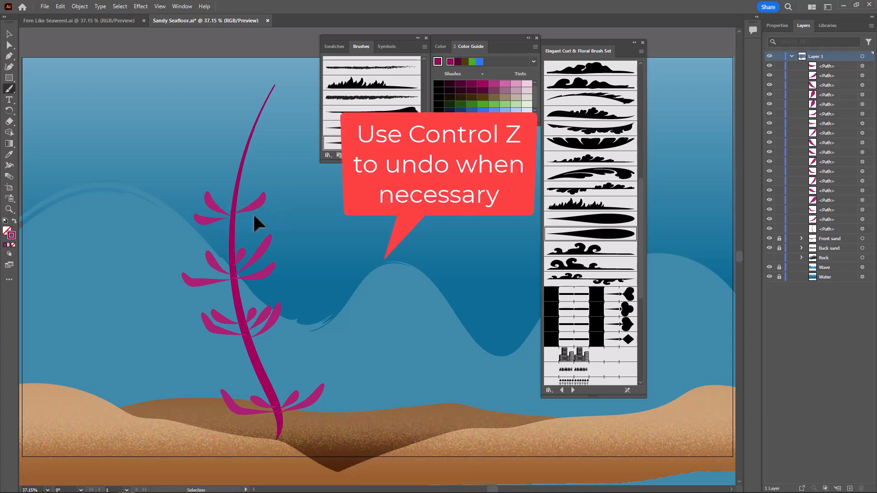
{"action": "key", "text": "ctrl+z"}
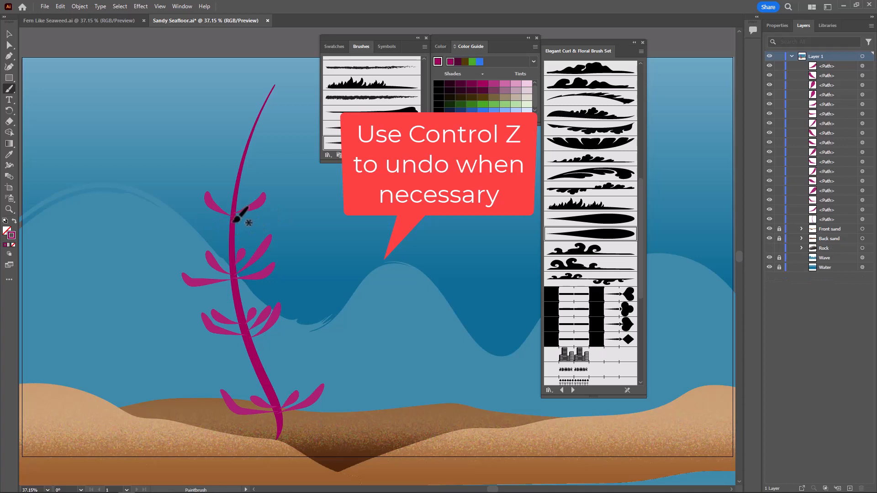
{"action": "mouse_move", "coordinate": [233, 222]}
{"action": "left_mouse_down"}
{"action": "mouse_move", "coordinate": [201, 217]}
{"action": "mouse_move", "coordinate": [194, 201]}
{"action": "mouse_move", "coordinate": [234, 219]}
{"action": "mouse_move", "coordinate": [263, 214]}
{"action": "mouse_move", "coordinate": [222, 192]}
{"action": "left_mouse_up"}
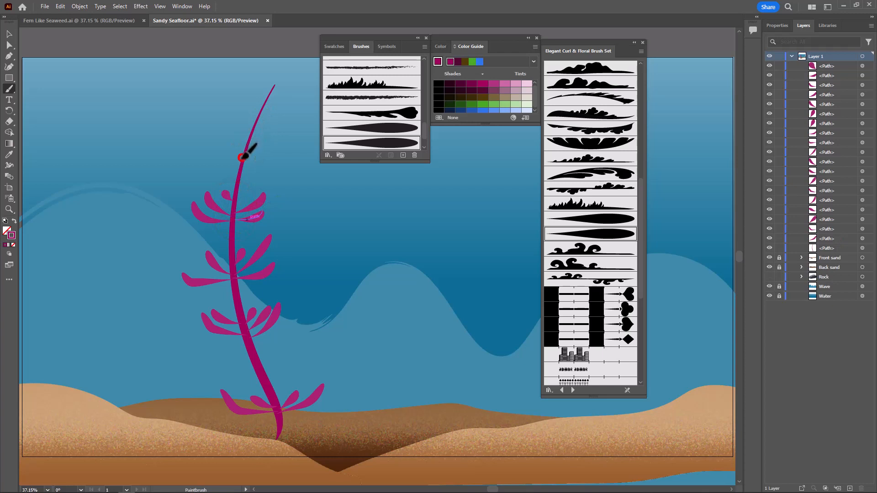
Paint a fifth cluster of five short leaves near the top of the stem, and three small leaves just below its tip
{"action": "mouse_move", "coordinate": [243, 157]}
{"action": "left_mouse_down"}
{"action": "mouse_move", "coordinate": [244, 157]}
{"action": "mouse_move", "coordinate": [268, 155]}
{"action": "mouse_move", "coordinate": [246, 152]}
{"action": "mouse_move", "coordinate": [266, 139]}
{"action": "mouse_move", "coordinate": [239, 131]}
{"action": "left_mouse_up"}
{"action": "key", "text": "ctrl+z"}
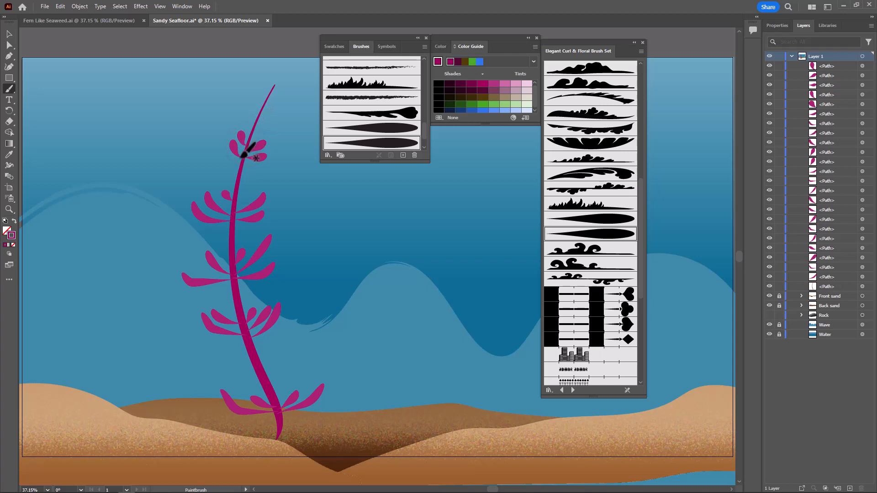
{"action": "left_click_drag", "start_coordinate": [223, 148], "coordinate": [221, 149]}
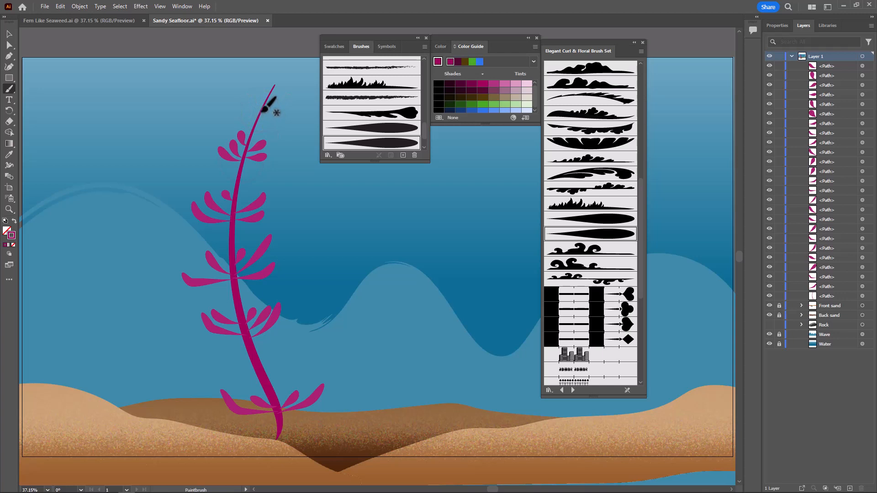
{"action": "left_click_drag", "start_coordinate": [261, 111], "coordinate": [289, 106]}
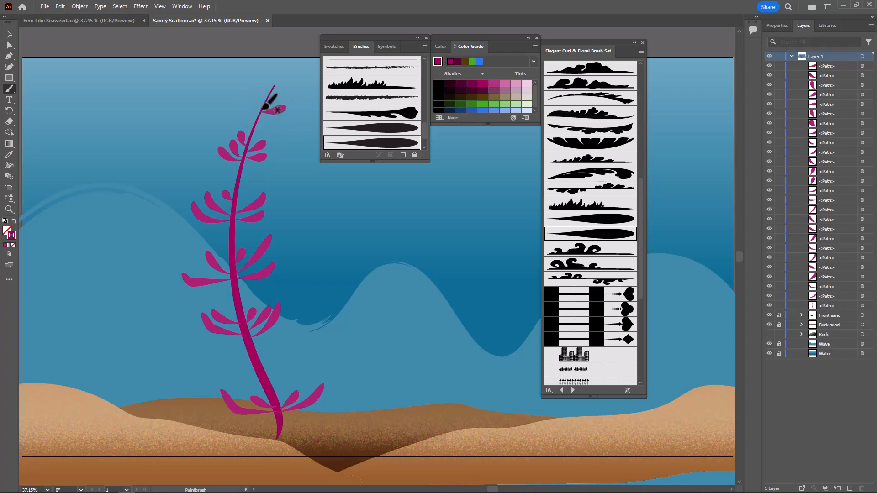
{"action": "mouse_move", "coordinate": [262, 108]}
{"action": "left_mouse_down"}
{"action": "mouse_move", "coordinate": [257, 93]}
{"action": "mouse_move", "coordinate": [279, 93]}
{"action": "left_mouse_up"}
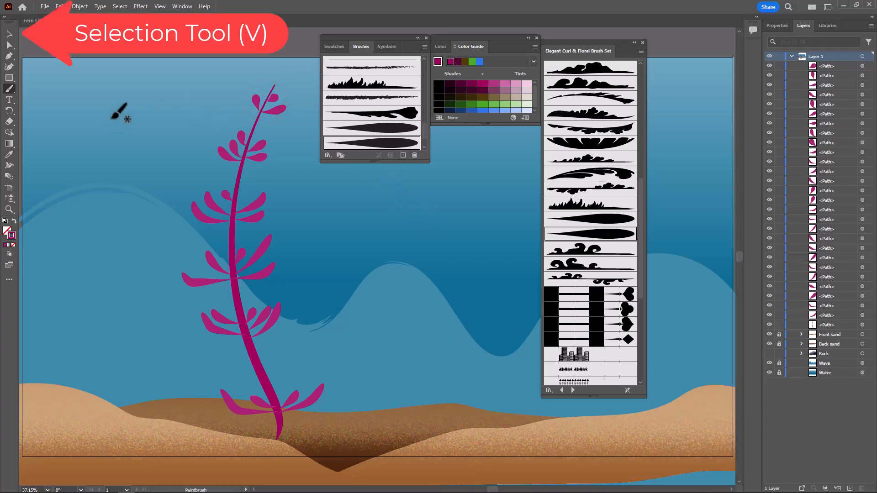
Select all the stem and leaf paths of the seaweed and convert them with Outline Stroke
{"action": "left_click", "coordinate": [8, 34]}
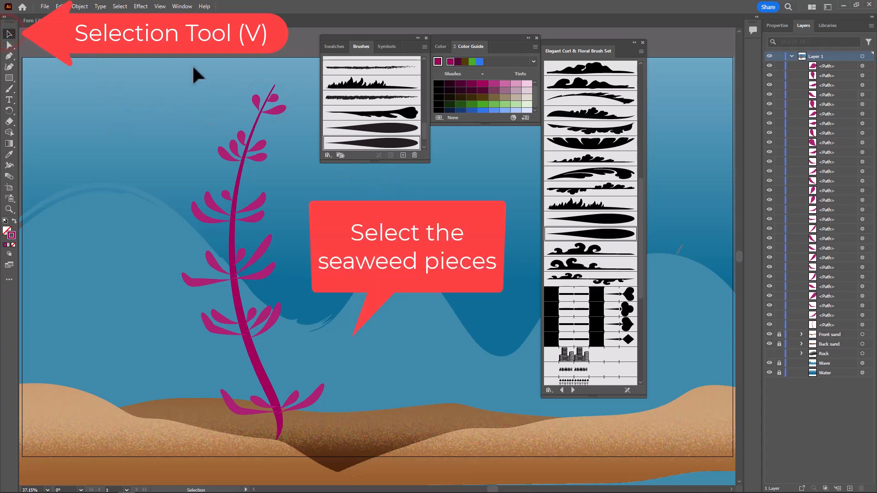
{"action": "mouse_move", "coordinate": [191, 65]}
{"action": "left_mouse_down"}
{"action": "mouse_move", "coordinate": [191, 111]}
{"action": "mouse_move", "coordinate": [279, 365]}
{"action": "left_mouse_up"}
{"action": "left_click_drag", "start_coordinate": [361, 439], "coordinate": [361, 441]}
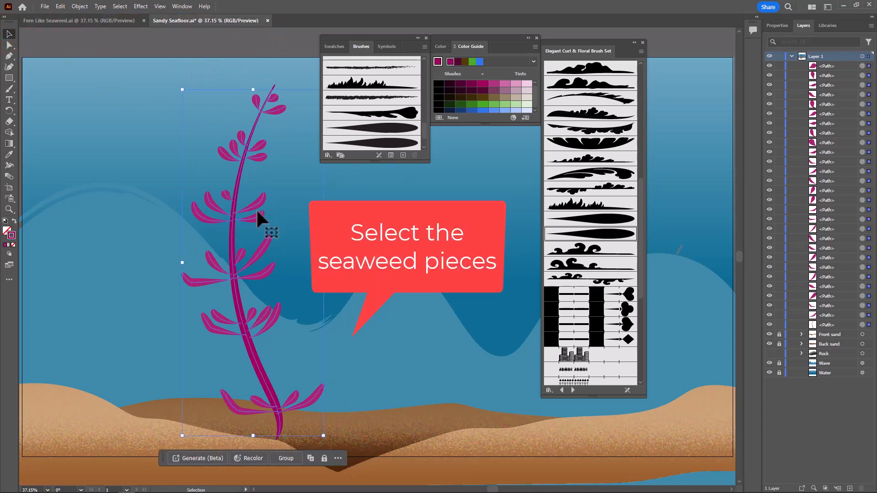
{"action": "left_click", "coordinate": [78, 6]}
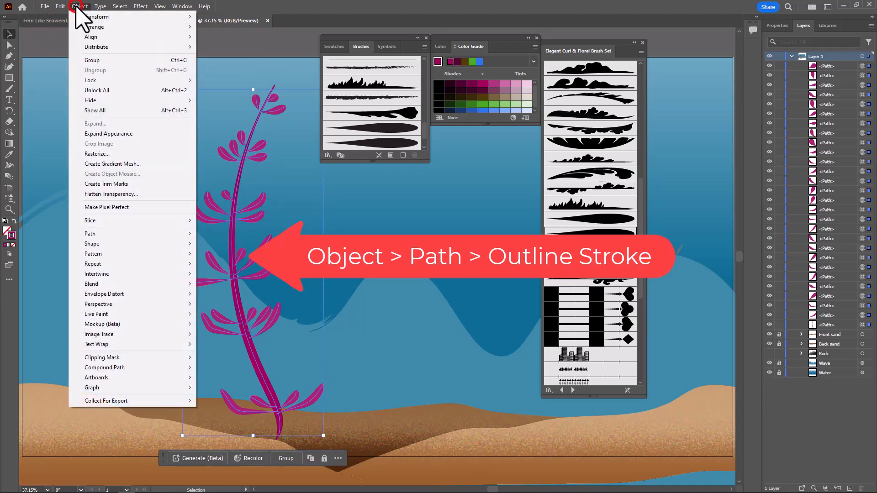
{"action": "mouse_move", "coordinate": [134, 237]}
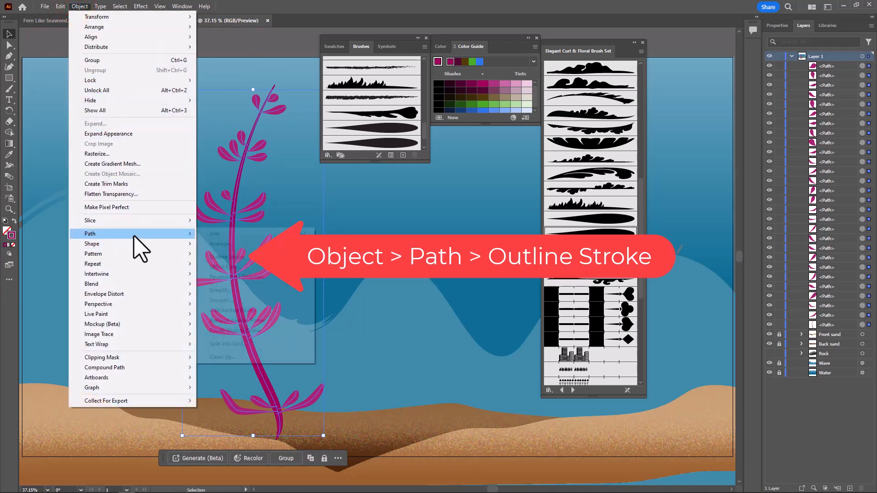
{"action": "left_click", "coordinate": [227, 259]}
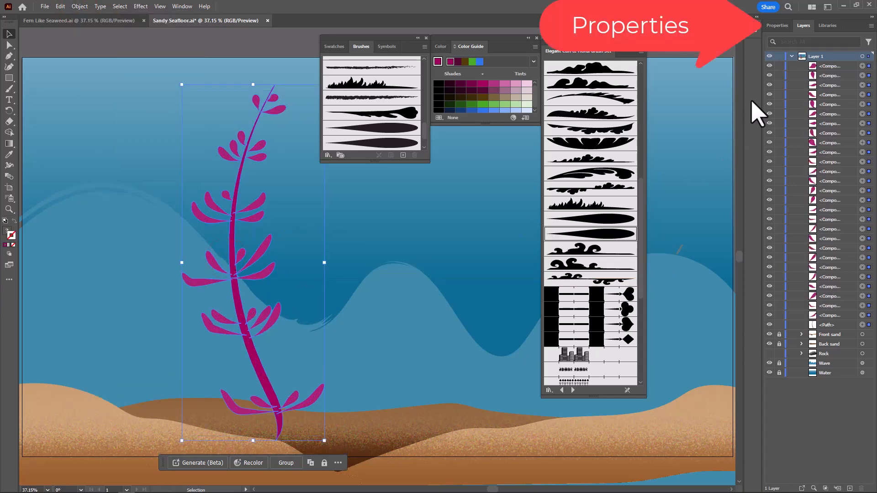
Unite the outlined seaweed pieces with Pathfinder, and move the seaweed slightly left and down on the sand
{"action": "left_click", "coordinate": [779, 25]}
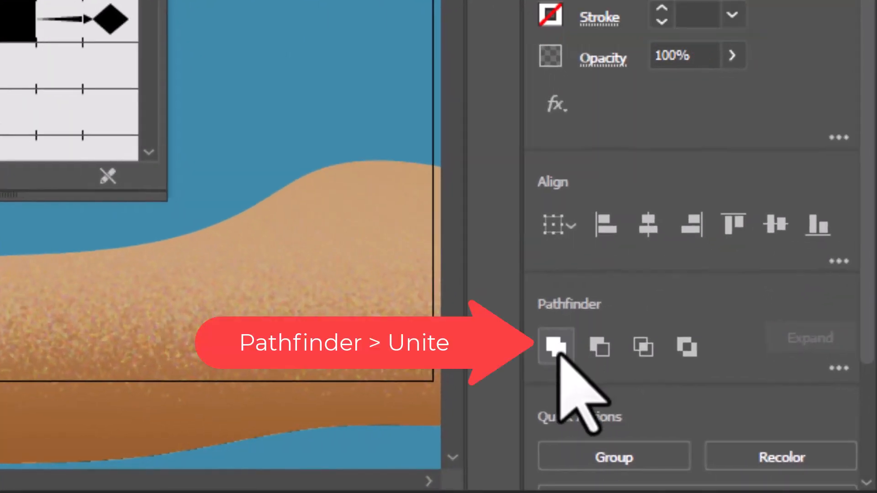
{"action": "left_click", "coordinate": [557, 349]}
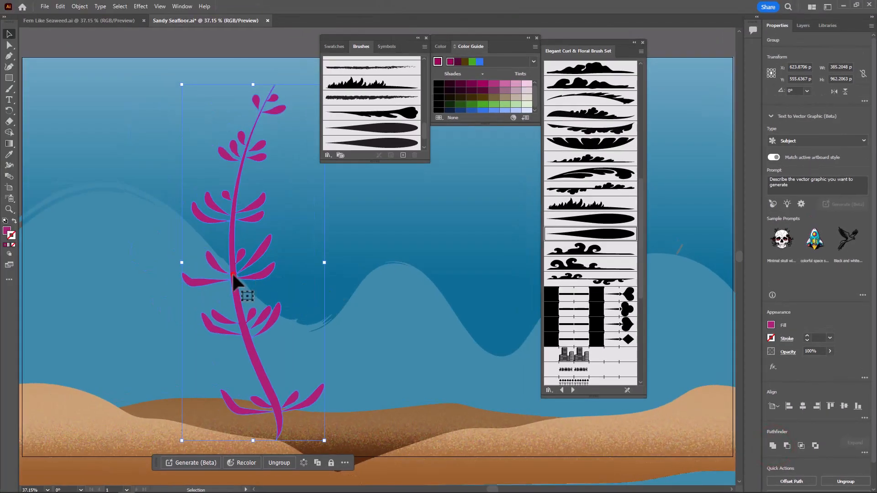
{"action": "left_click_drag", "start_coordinate": [233, 273], "coordinate": [203, 285]}
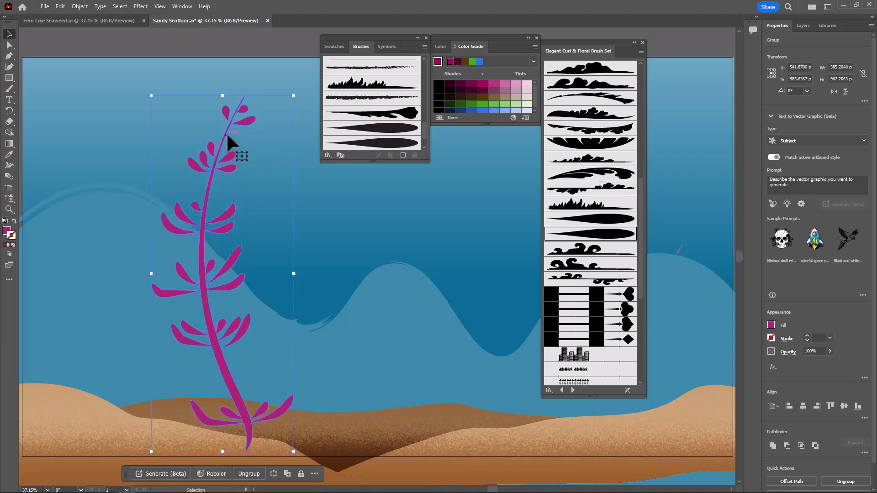
Create a reflected copy of the seaweed across the vertical axis, and move it to the right of the original
{"action": "left_click", "coordinate": [80, 6]}
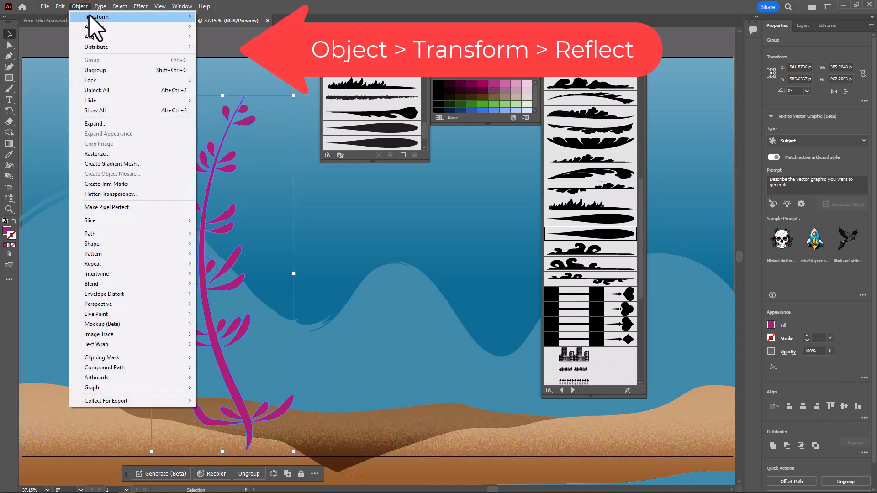
{"action": "mouse_move", "coordinate": [91, 18]}
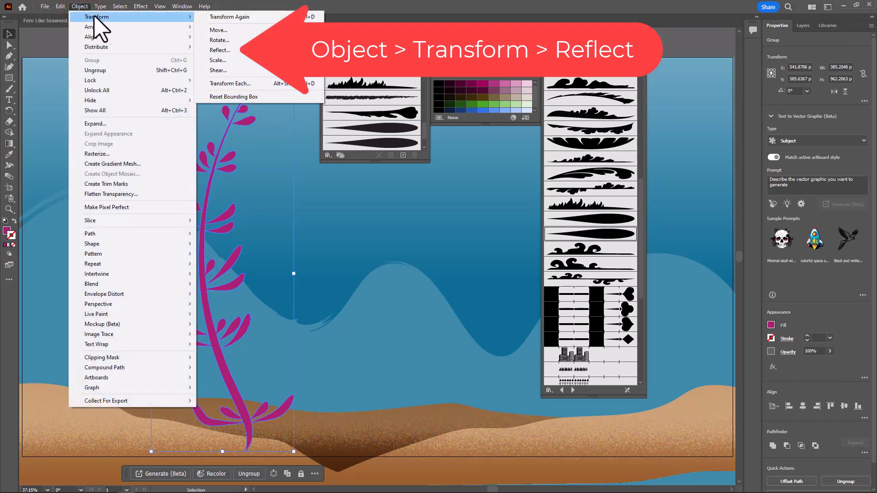
{"action": "left_click", "coordinate": [226, 50]}
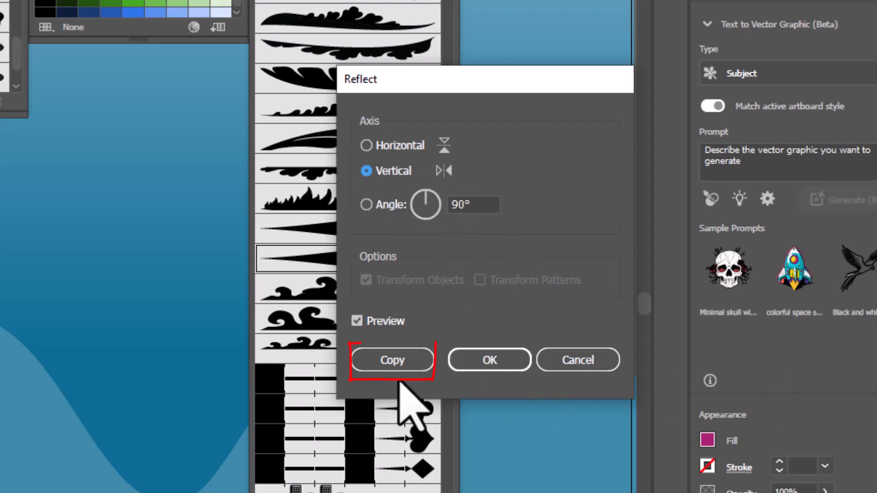
{"action": "left_click", "coordinate": [404, 361]}
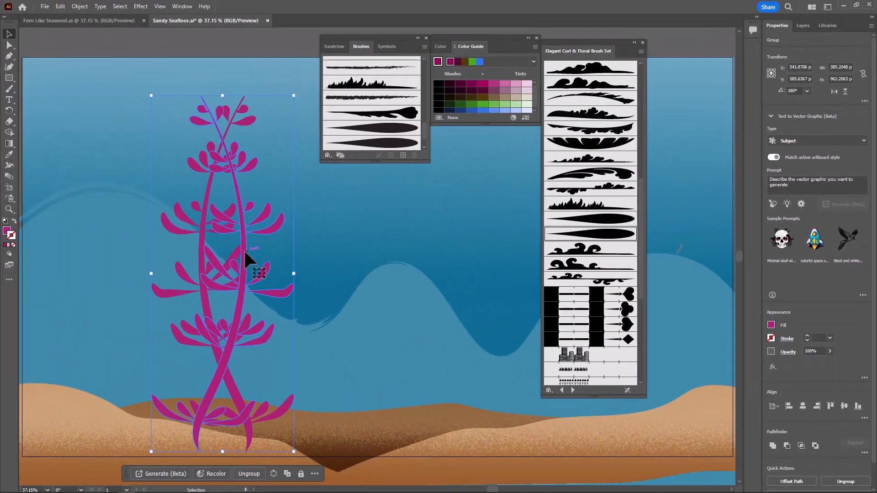
{"action": "left_click_drag", "start_coordinate": [243, 249], "coordinate": [301, 265]}
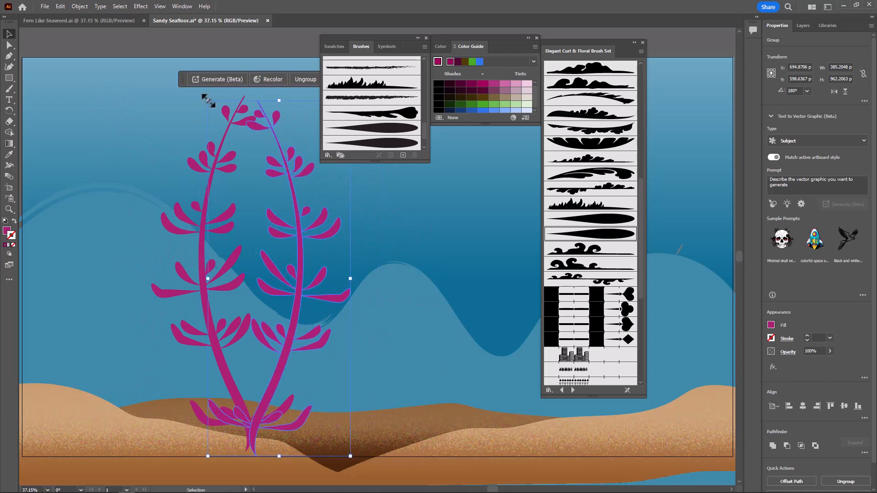
Scale the reflected copy down proportionally and tilt it clockwise so that its base meets the base of the original seaweed
{"action": "left_click_drag", "start_coordinate": [208, 99], "coordinate": [264, 164]}
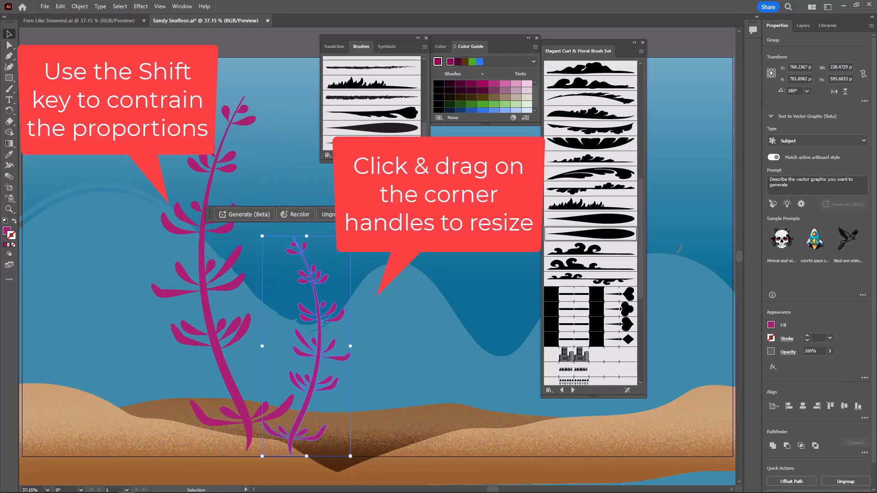
{"action": "left_click_drag", "start_coordinate": [354, 231], "coordinate": [380, 246]}
{"action": "left_click_drag", "start_coordinate": [314, 358], "coordinate": [295, 356]}
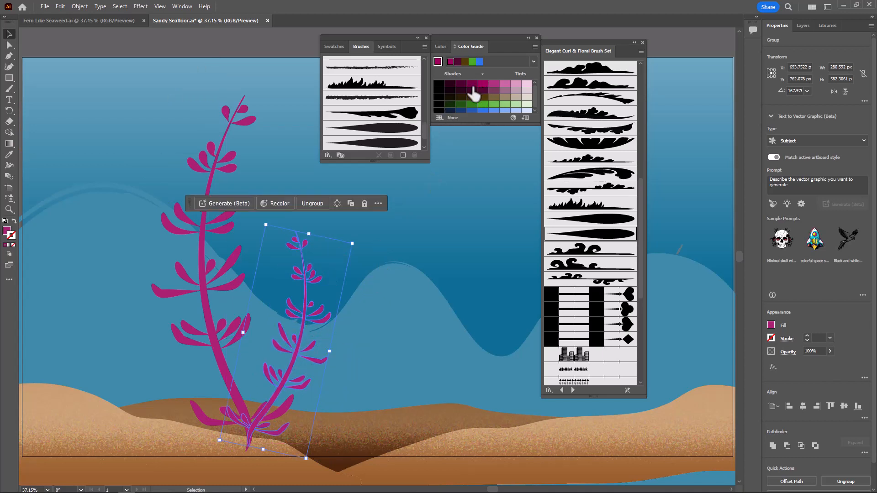
Fill the smaller seaweed with a darker magenta shade from the Color Guide, leaving it without a stroke
{"action": "left_click_drag", "start_coordinate": [472, 85], "coordinate": [473, 85]}
{"action": "left_click", "coordinate": [7, 231]}
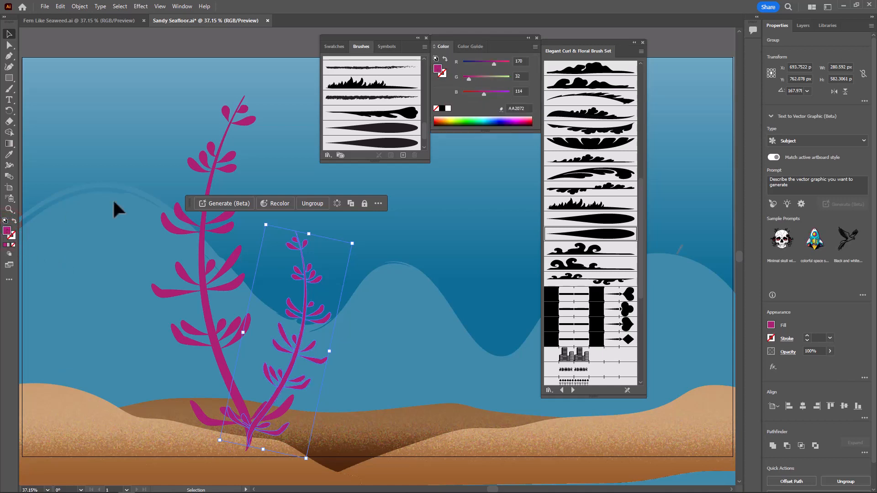
{"action": "left_click", "coordinate": [480, 46]}
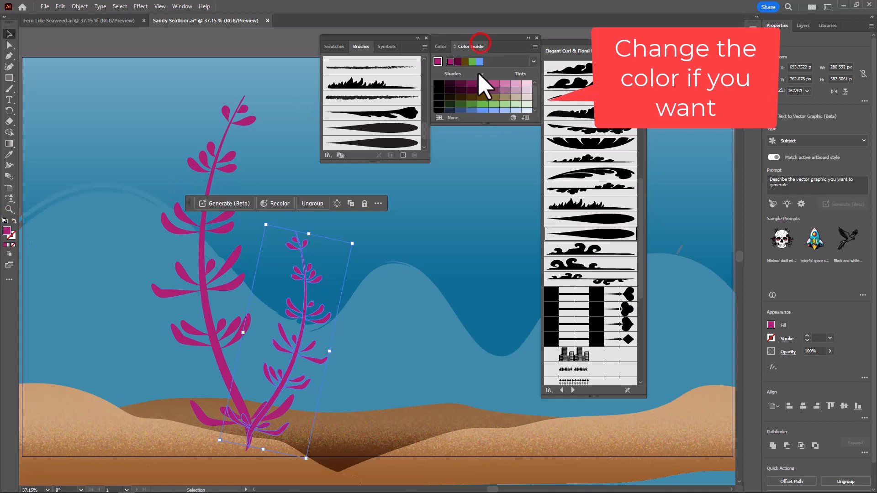
{"action": "left_click", "coordinate": [472, 84]}
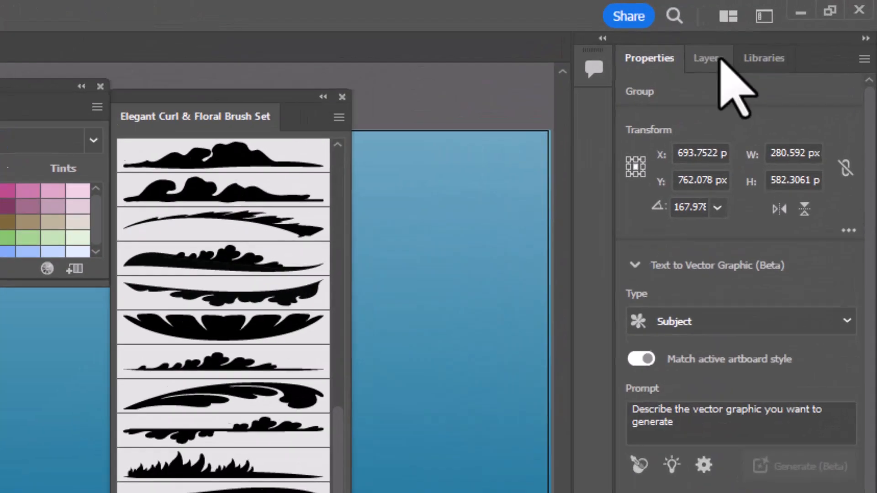
Move the smaller seaweed's group below the larger seaweed's group in the layer order, and reselect the smaller seaweed
{"action": "left_click", "coordinate": [803, 26]}
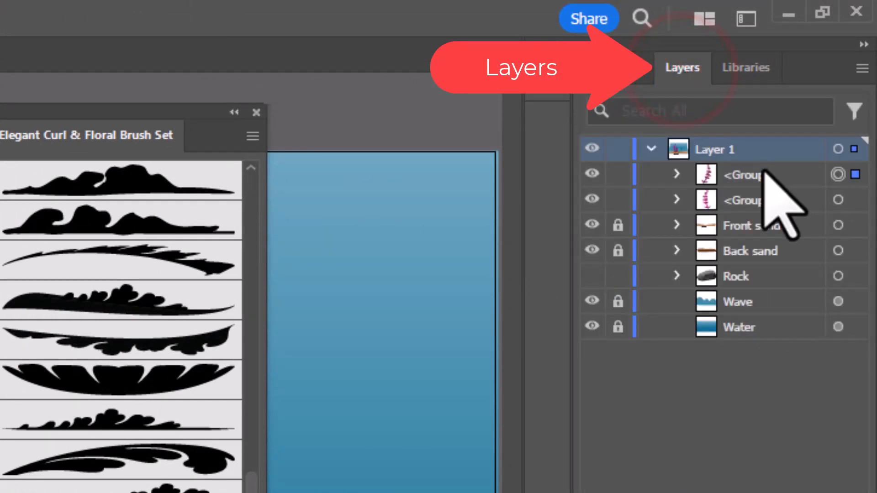
{"action": "left_click_drag", "start_coordinate": [761, 174], "coordinate": [766, 213]}
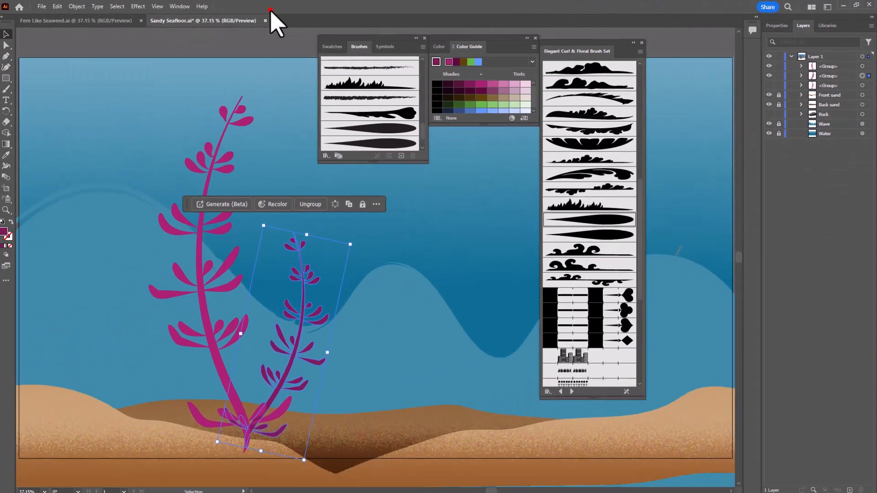
{"action": "left_click", "coordinate": [327, 312]}
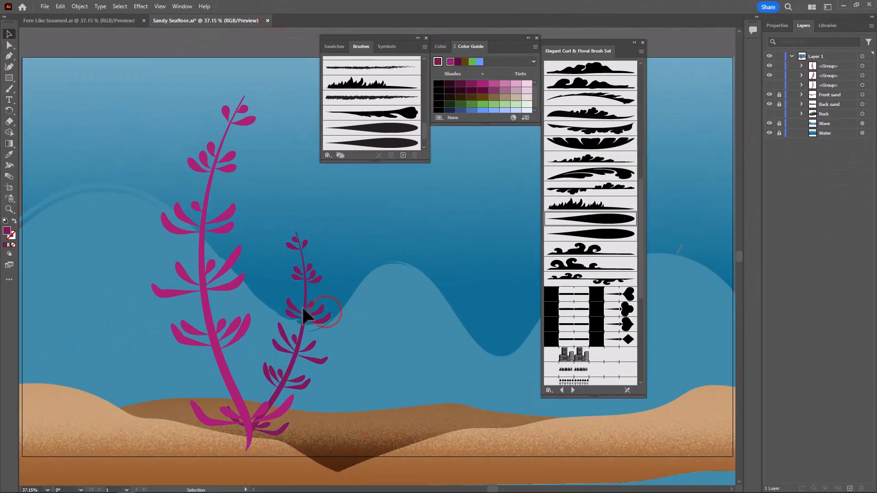
{"action": "left_click", "coordinate": [303, 308]}
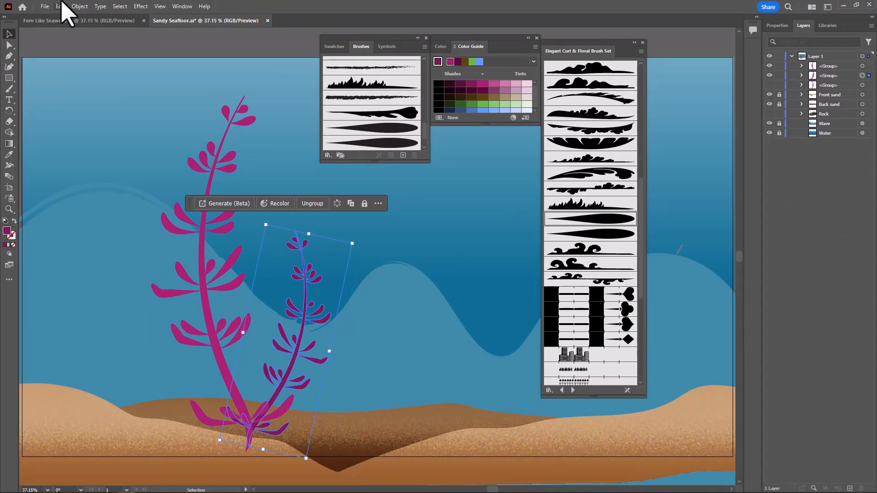
Create a copy of the smaller seaweed reflected across the vertical axis, and move it to the left of the large seaweed
{"action": "left_click", "coordinate": [80, 7]}
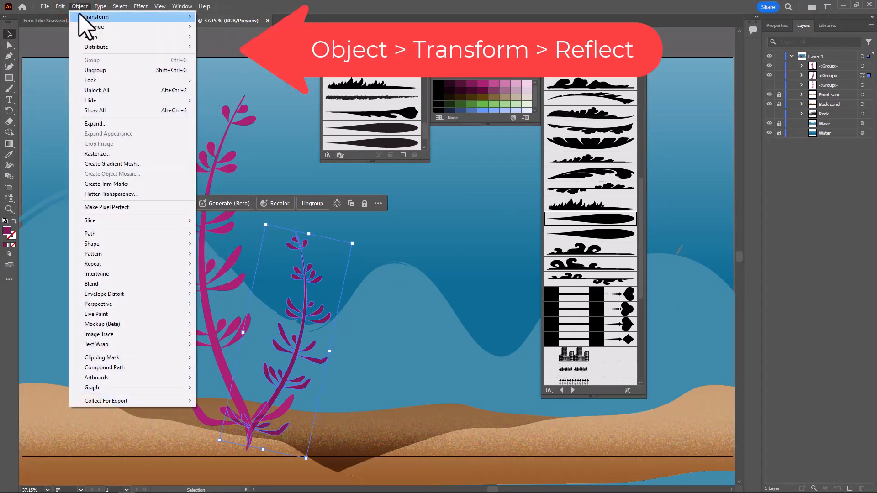
{"action": "mouse_move", "coordinate": [91, 17]}
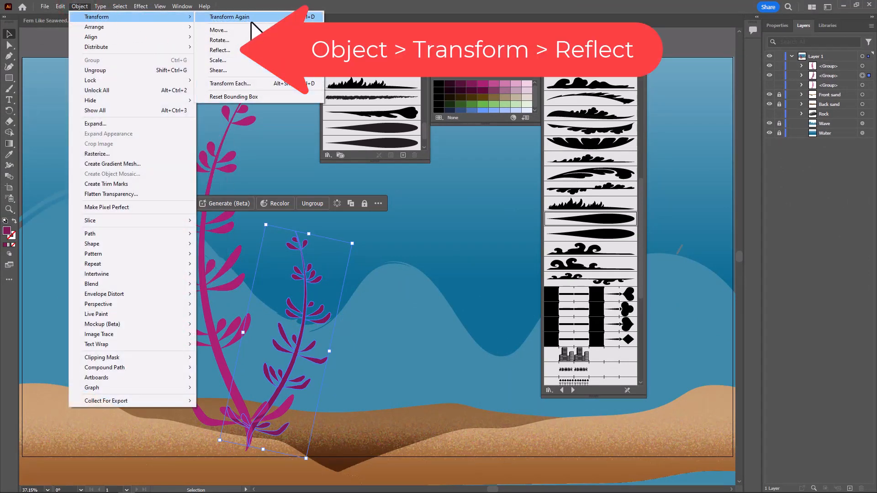
{"action": "left_click", "coordinate": [247, 50]}
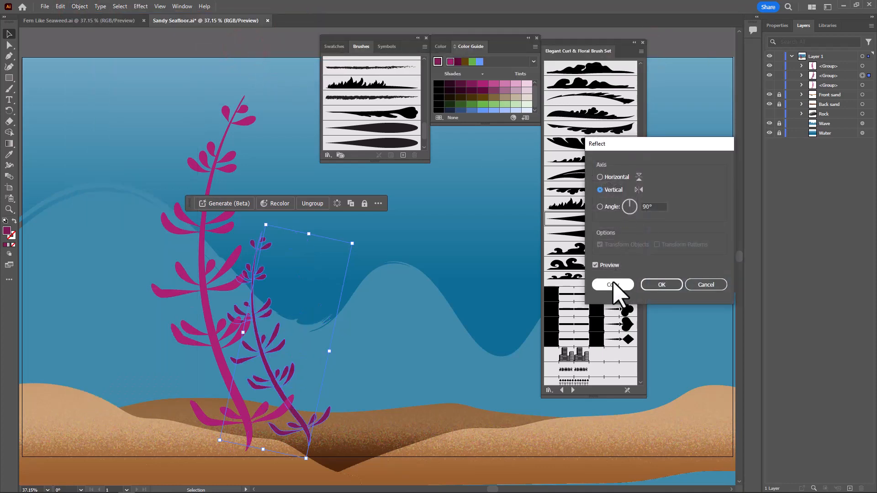
{"action": "left_click", "coordinate": [613, 285]}
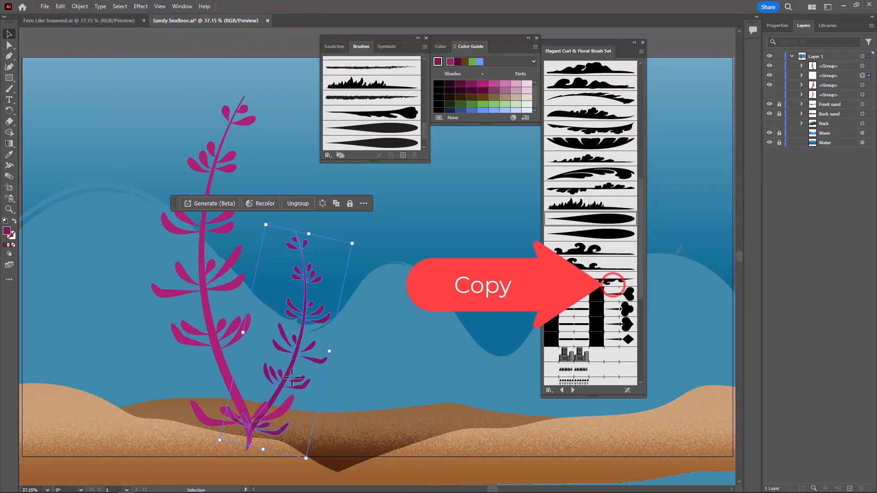
{"action": "left_click_drag", "start_coordinate": [280, 337], "coordinate": [154, 334]}
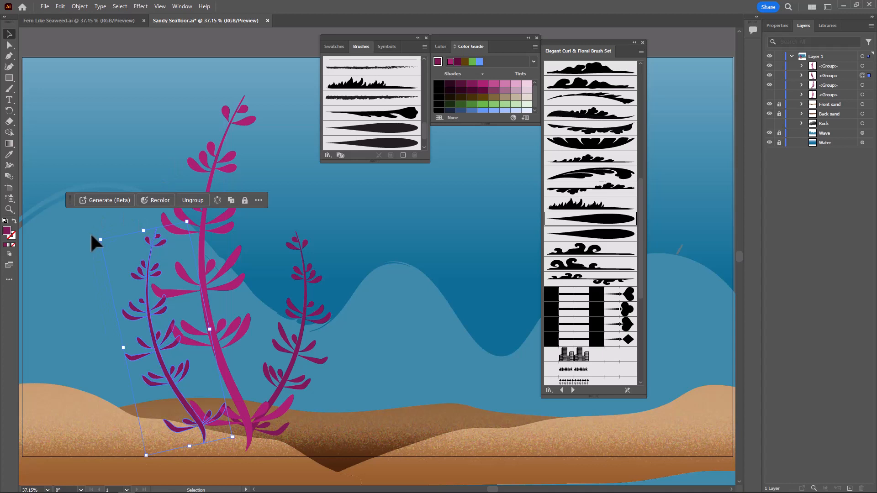
Tilt the new left seaweed counterclockwise, join its base to the other stems, and enlarge it proportionally so it is taller than the right one
{"action": "left_click_drag", "start_coordinate": [92, 237], "coordinate": [85, 250]}
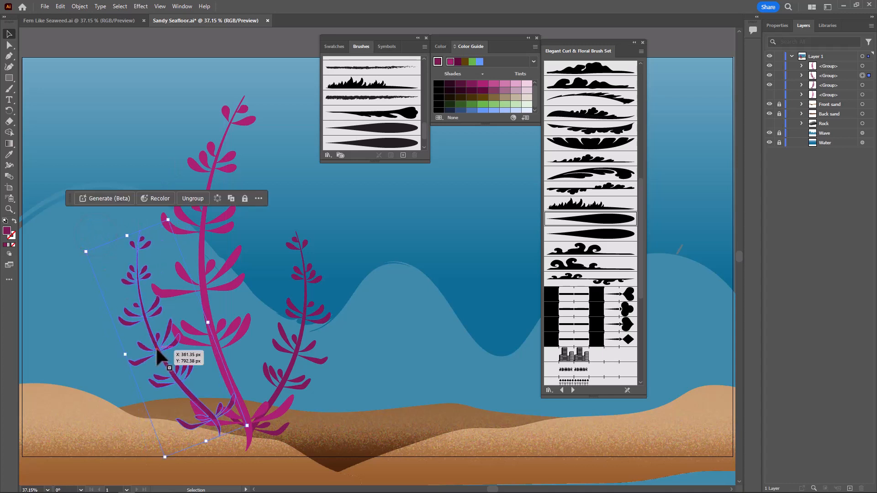
{"action": "left_click_drag", "start_coordinate": [156, 349], "coordinate": [185, 363]}
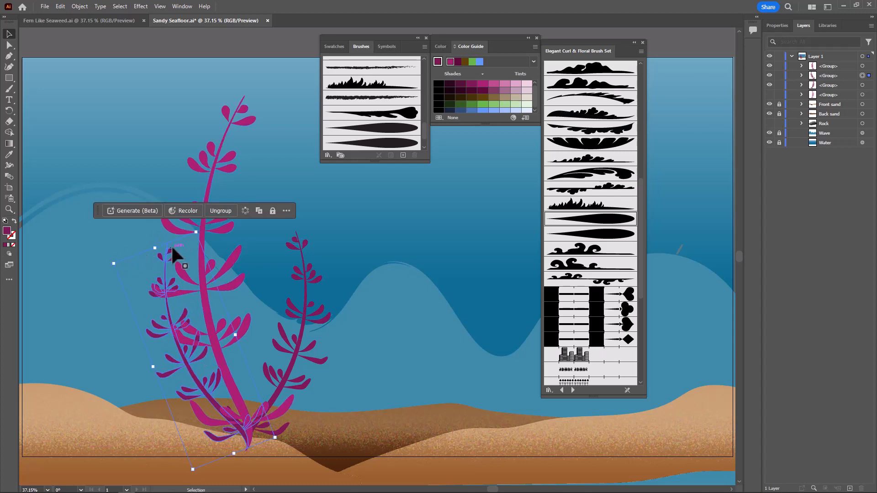
{"action": "left_click_drag", "start_coordinate": [157, 249], "coordinate": [133, 191]}
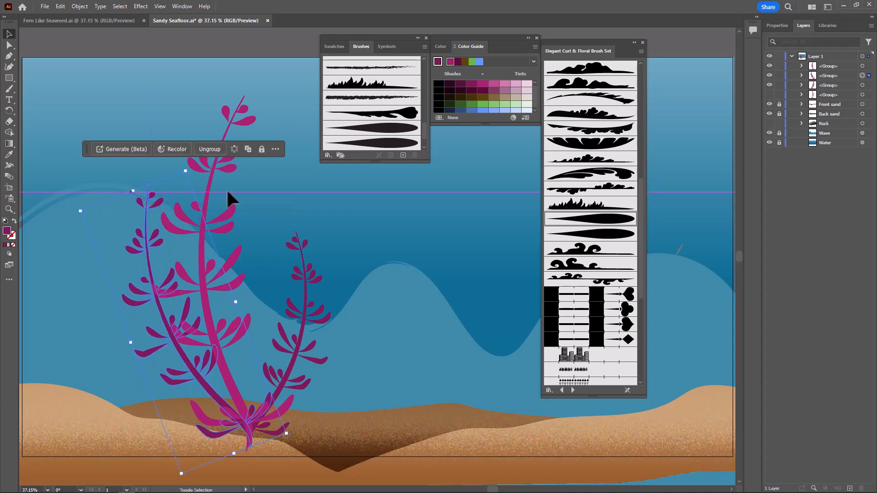
{"action": "left_click", "coordinate": [355, 219]}
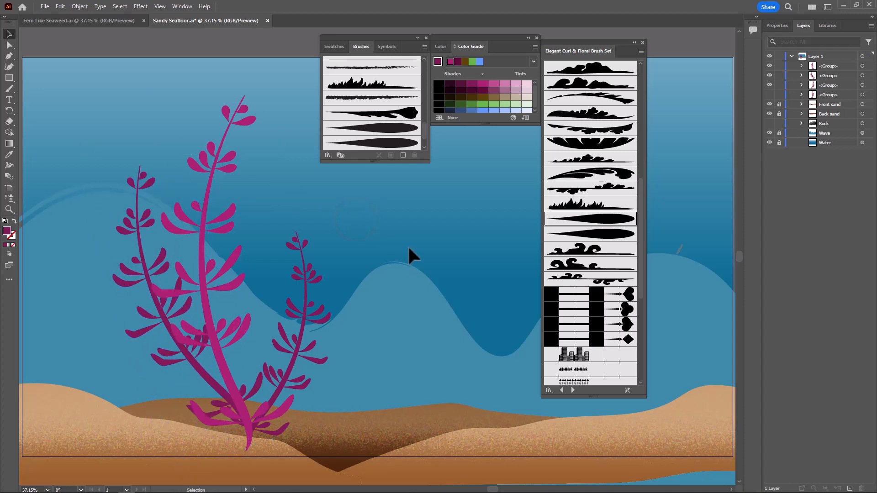
Select all three seaweed pieces and group them into one object
{"action": "left_click", "coordinate": [94, 107]}
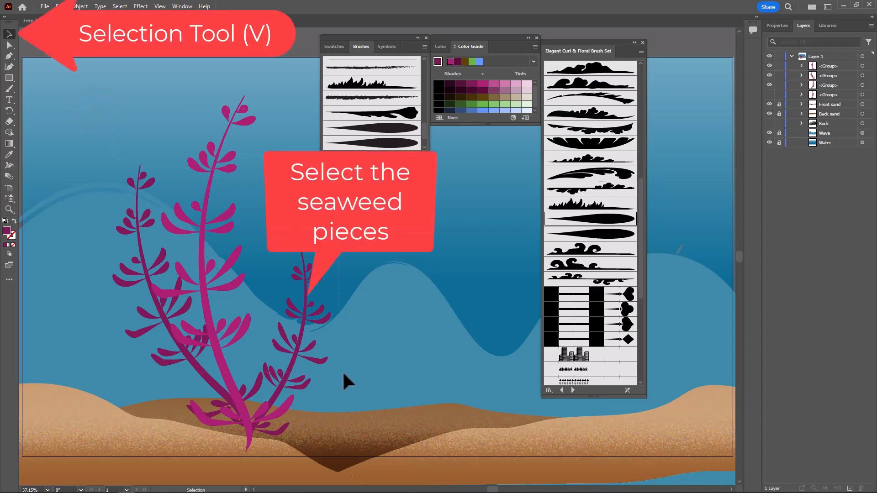
{"action": "left_click_drag", "start_coordinate": [354, 370], "coordinate": [353, 370]}
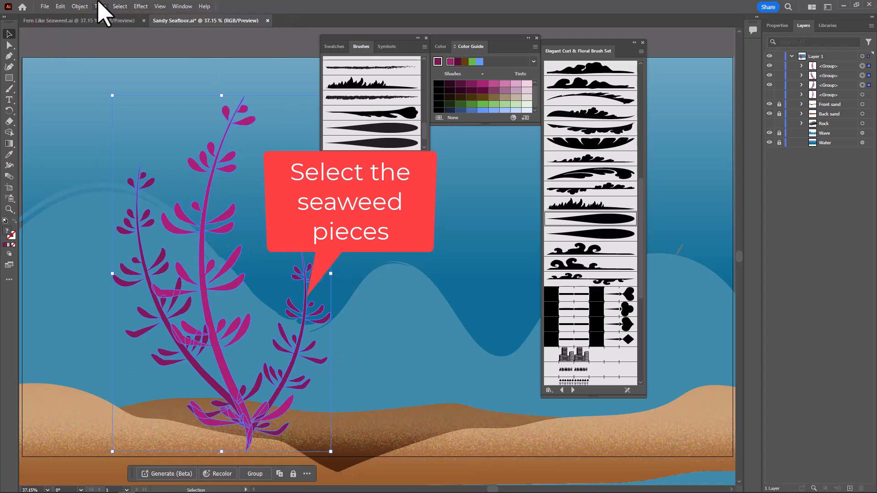
{"action": "left_click", "coordinate": [80, 7]}
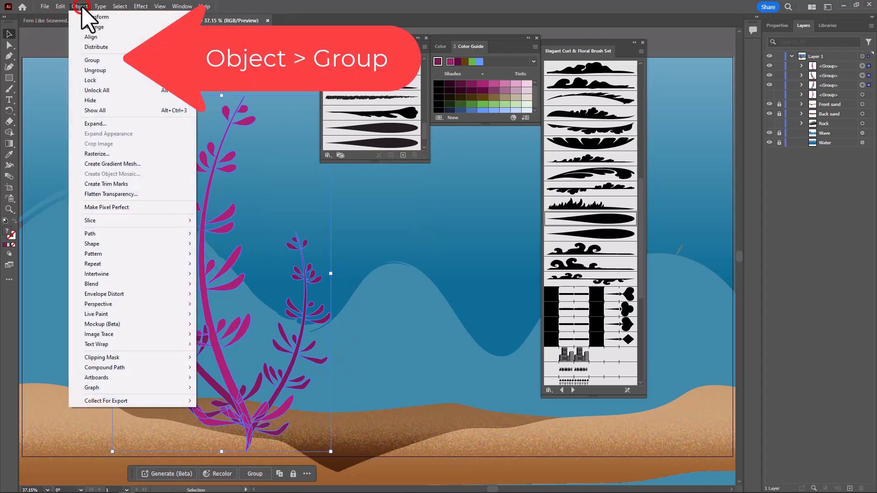
{"action": "left_click", "coordinate": [100, 64]}
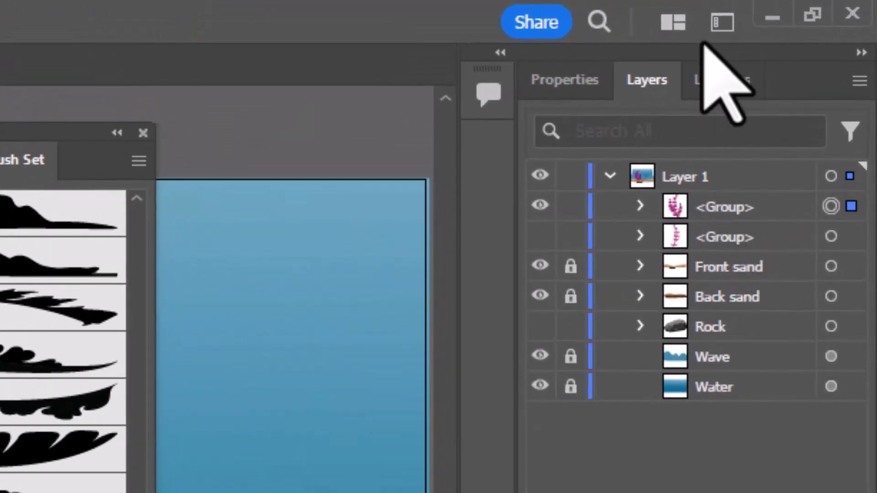
Rename the new seaweed group as Maroon Seaweed
{"action": "double_click", "coordinate": [720, 202]}
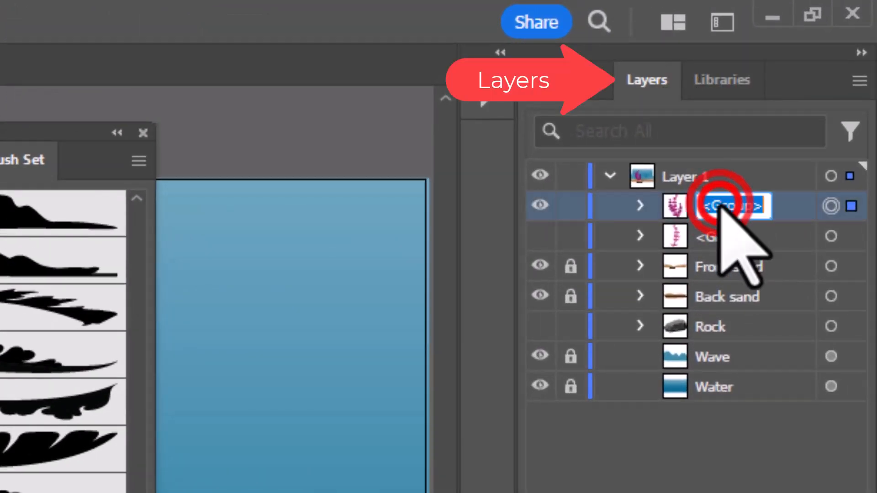
{"action": "type", "text": "M"}
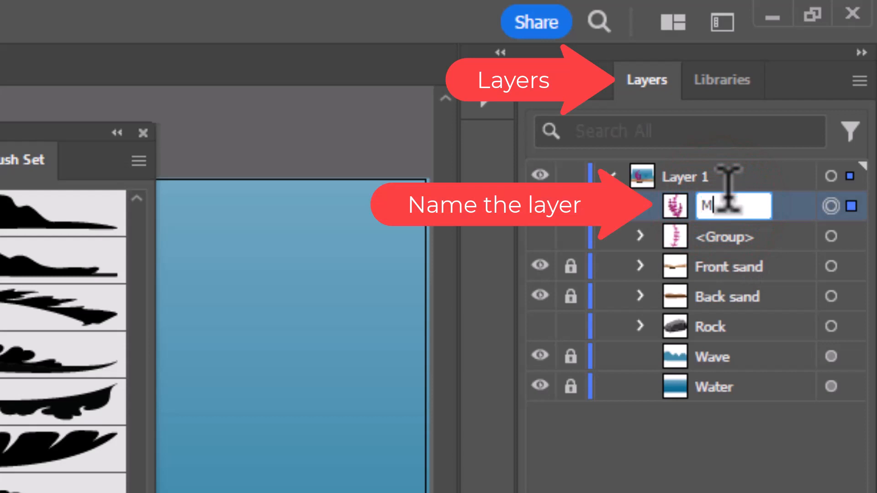
{"action": "type", "text": "acron "}
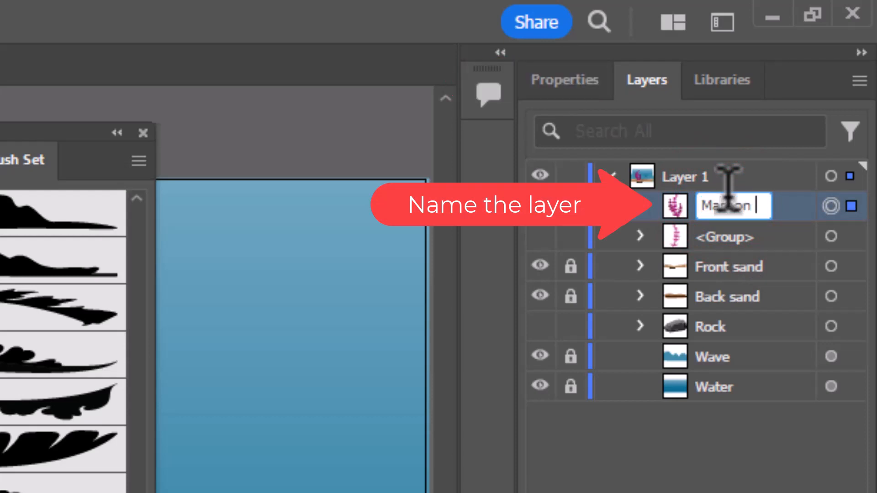
{"action": "type", "text": "Seaweed"}
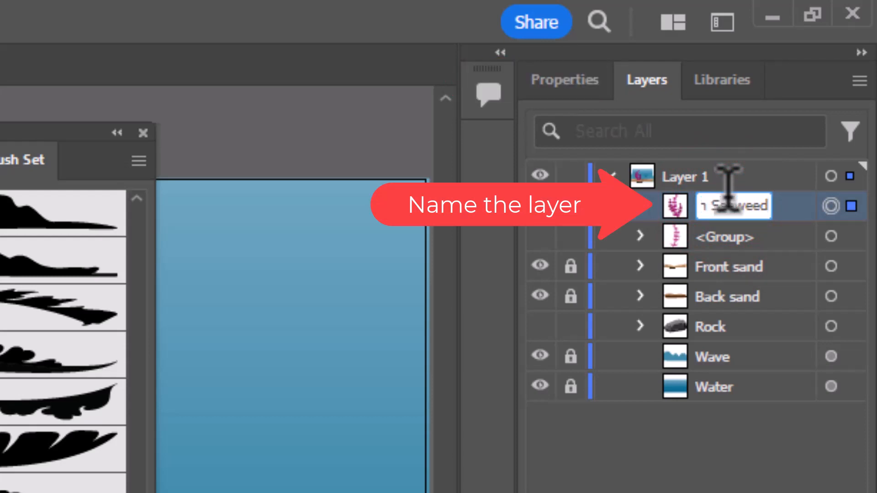
{"action": "key", "text": "Return"}
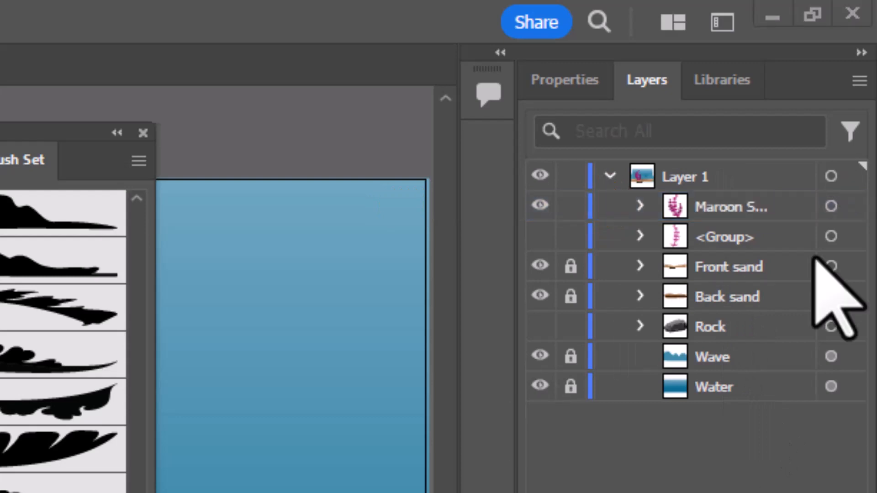
Move the Maroon Seaweed group between Front sand and Back sand in the layer order, and leave the artwork deselected
{"action": "left_click", "coordinate": [734, 208]}
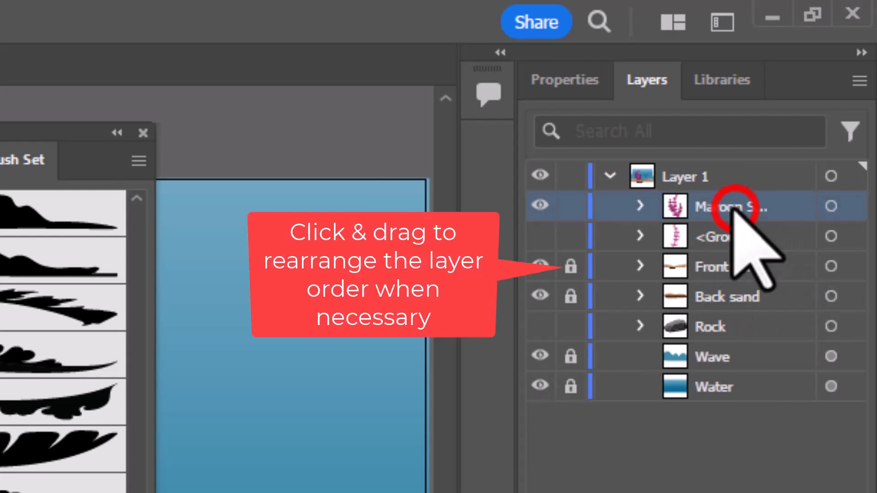
{"action": "left_click_drag", "start_coordinate": [744, 206], "coordinate": [744, 288]}
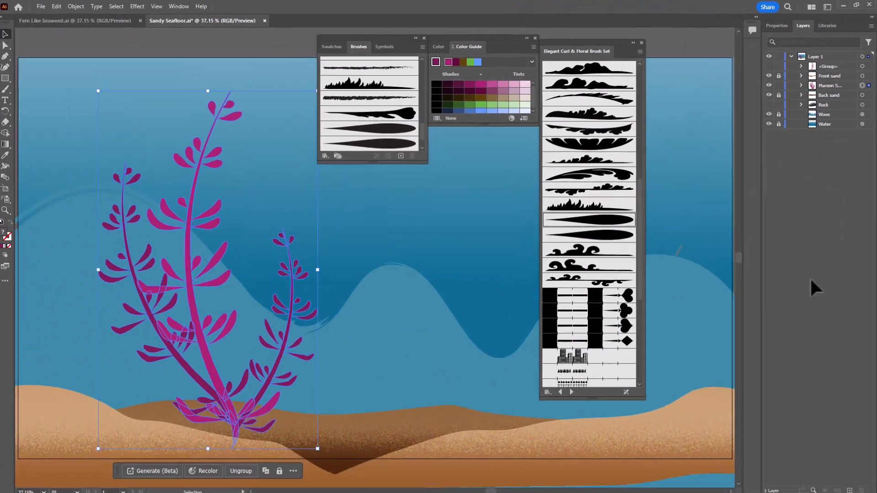
{"action": "left_click", "coordinate": [420, 213]}
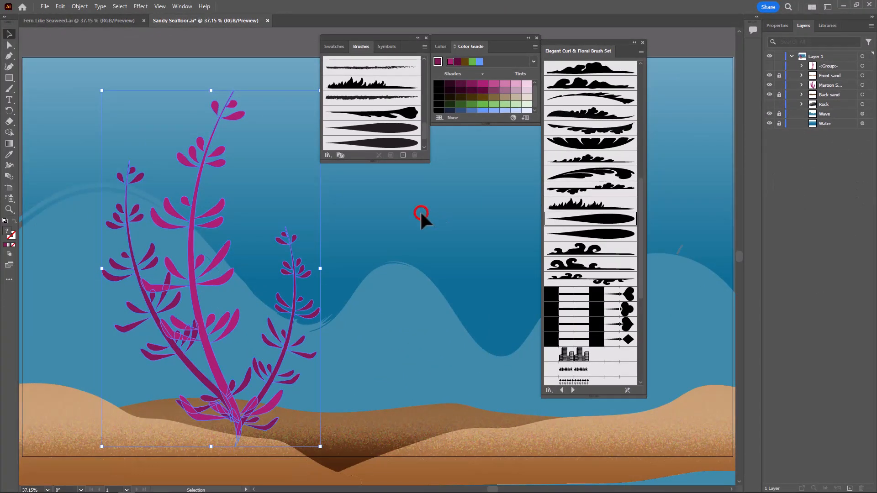